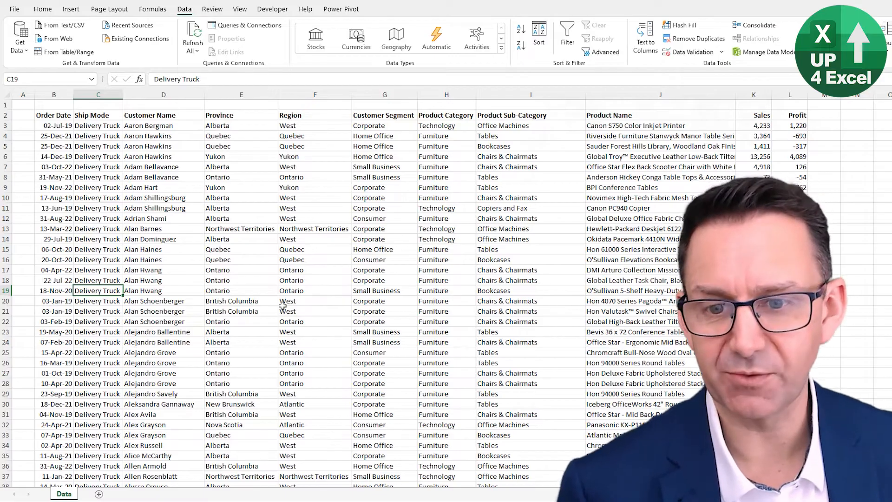
Step: Check the extent of the Ship Mode column from its last record up to the header, ending on the first record
key(ctrl+Down)
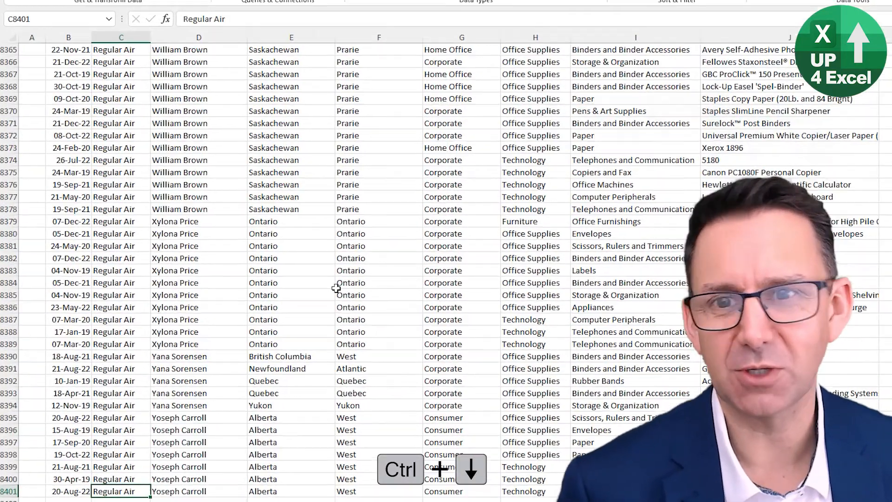
key(ctrl+Up)
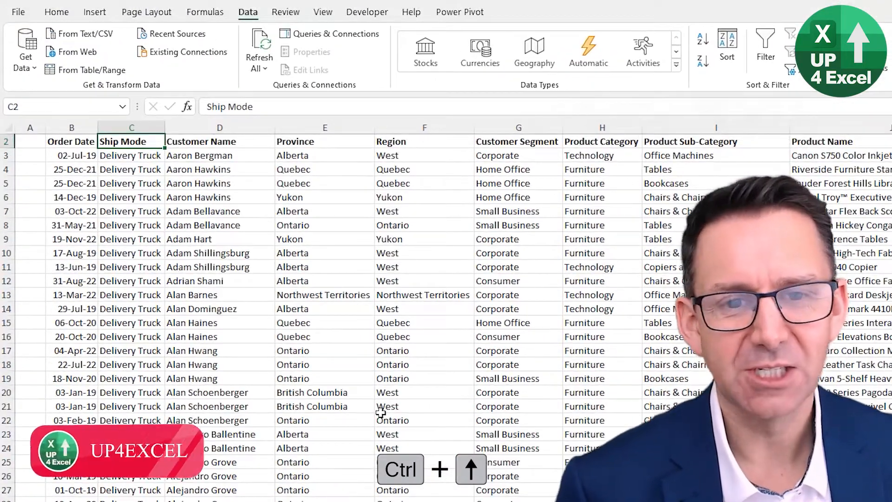
key(ctrl+Up)
key(Down)
key(Down)
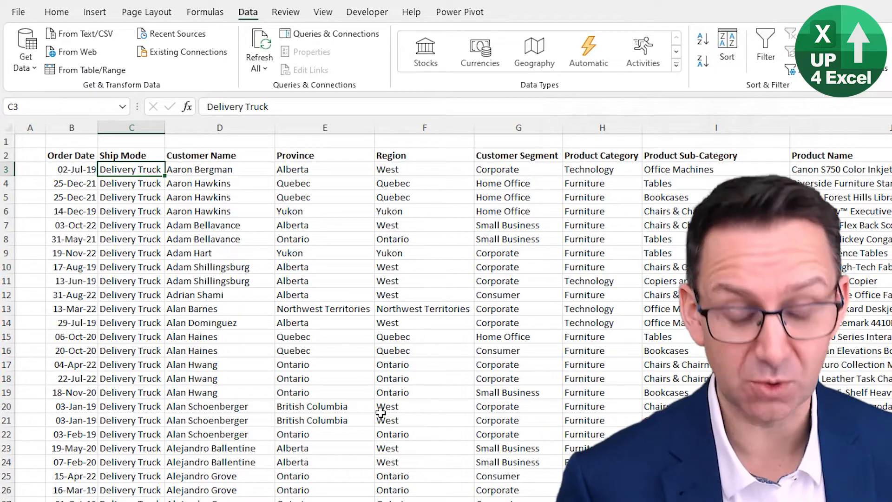
Step: Convert the data range B2:L8401 into a table with headers and apply a medium gray banded table style
key(ctrl+t)
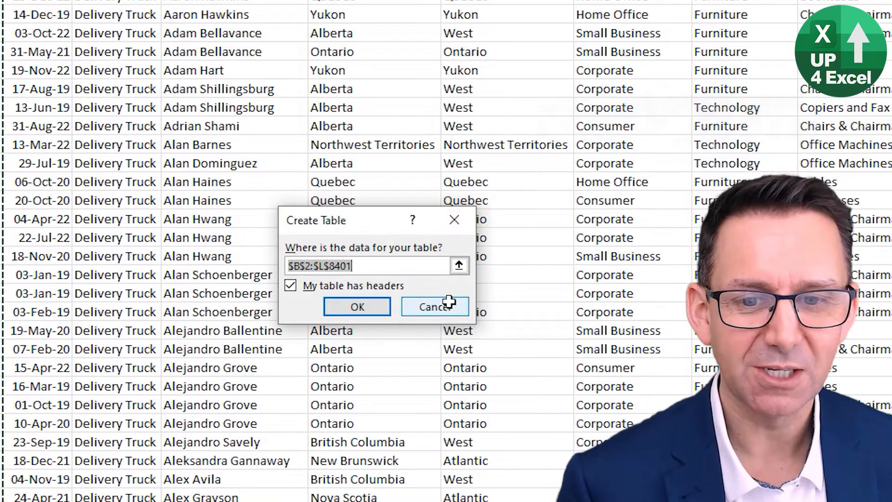
key(Return)
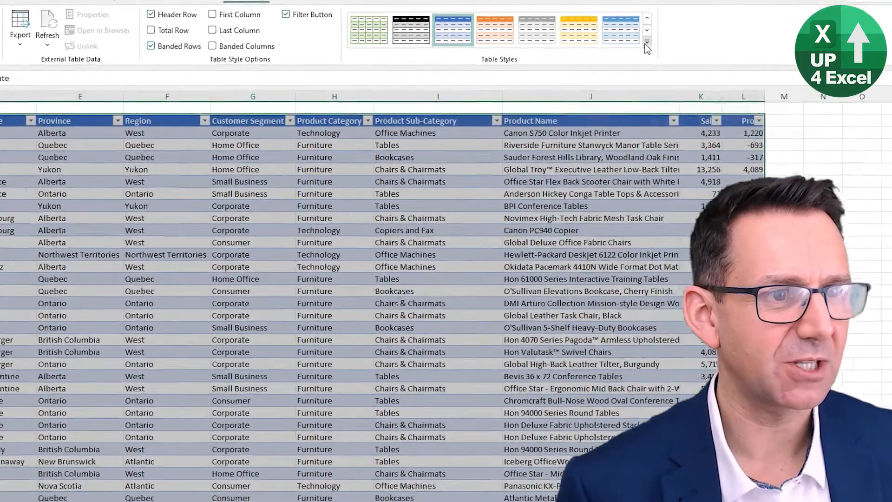
click(646, 43)
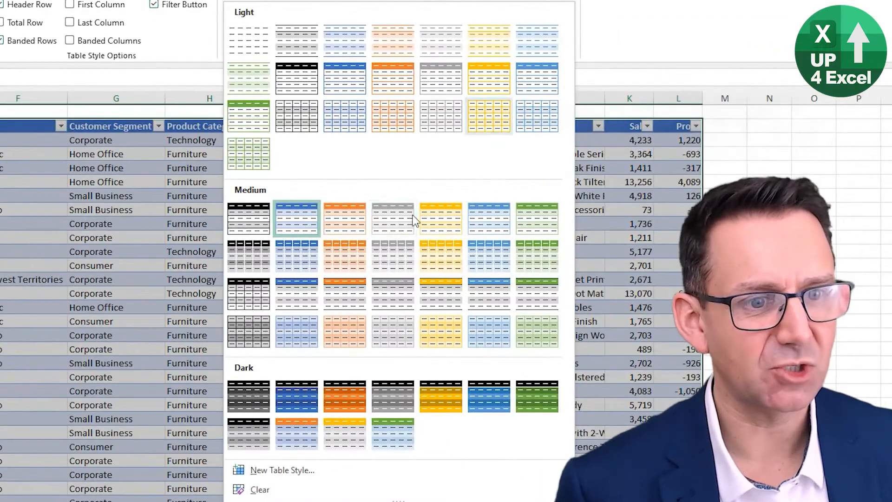
click(395, 264)
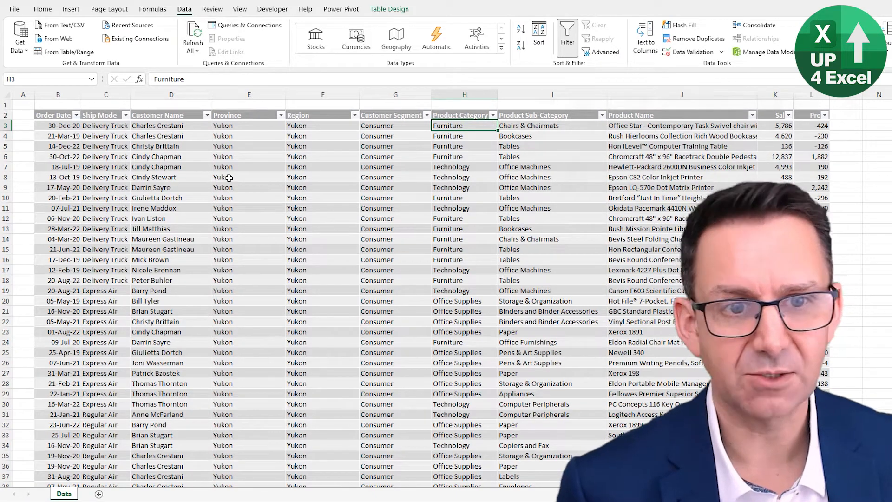
Step: Examine the records at the very end of the table and the pages of rows above them
key(ctrl+End)
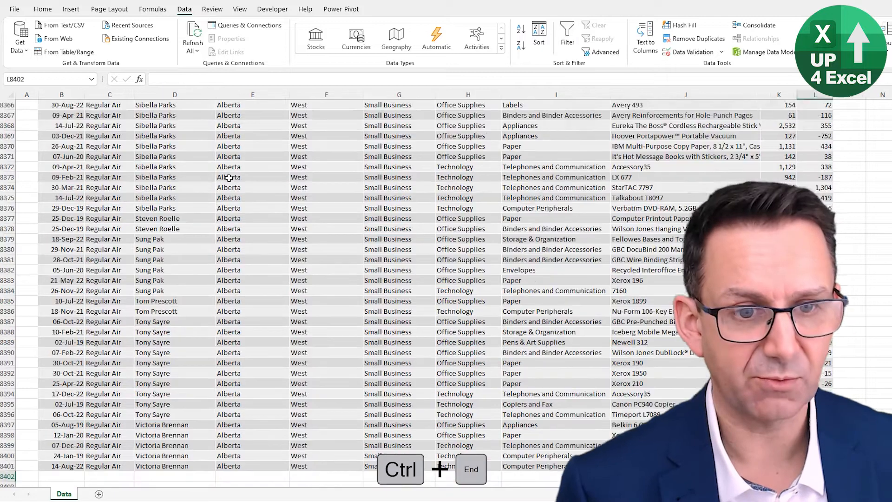
key(Right)
key(Right)
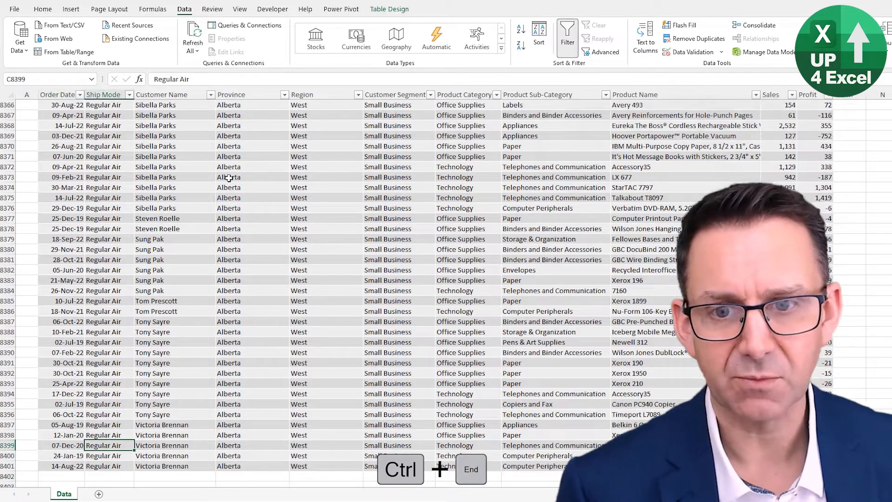
key(Up)
key(Page_Up)
key(Page_Up)
key(Page_Up)
key(Page_Up)
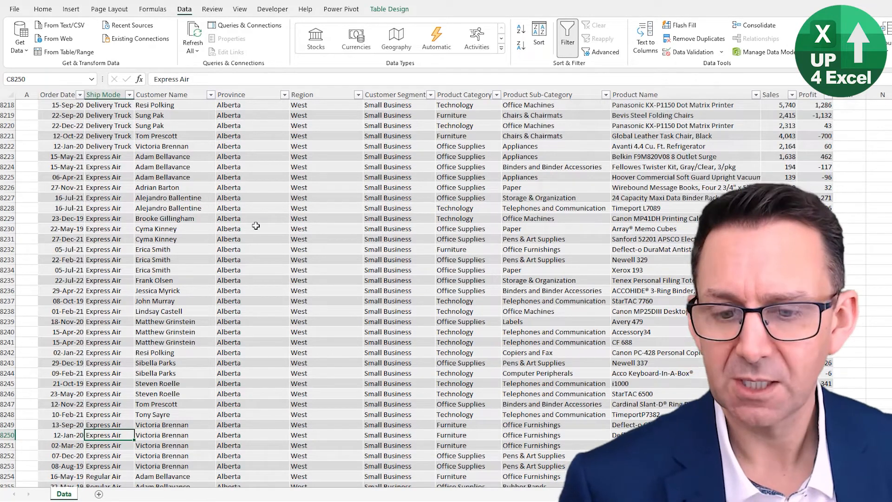
Step: Inspect the table's outer edges, from the header row to the last record and across the first and last columns
key(ctrl+Up)
key(ctrl+Right)
key(ctrl+Left)
key(ctrl+Down)
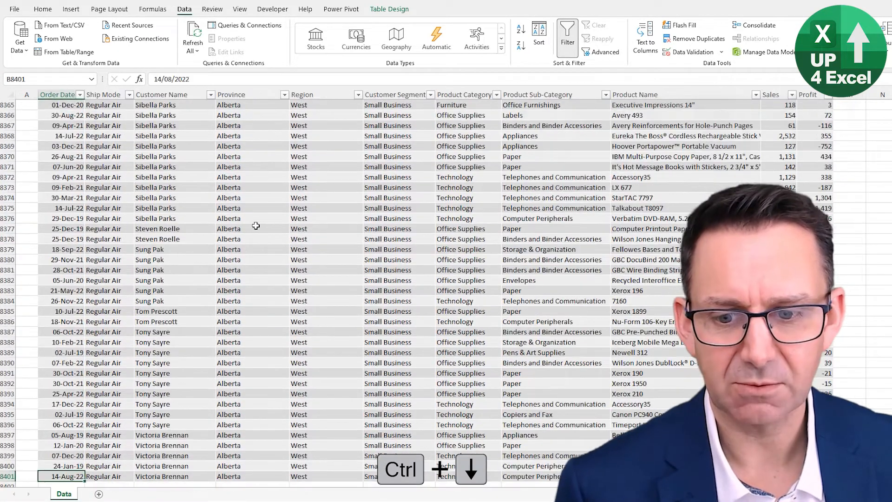
key(ctrl+Right)
key(ctrl+Up)
key(ctrl+Left)
key(Right)
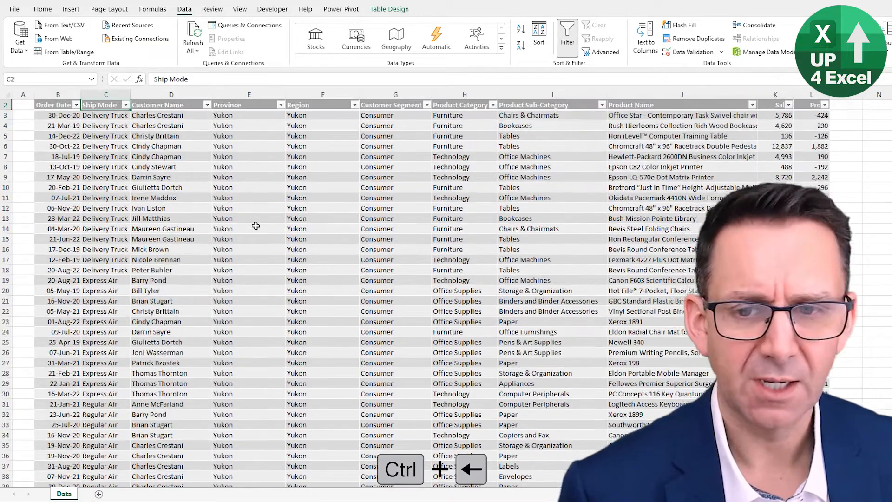
key(Up)
key(Down)
key(Down)
key(Right)
key(Right)
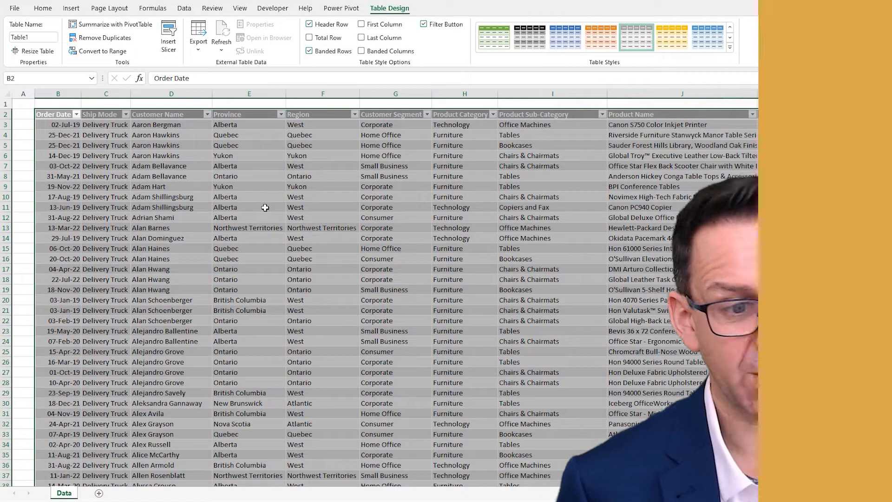
Step: Turn the table's filter buttons off and back on
key(Down)
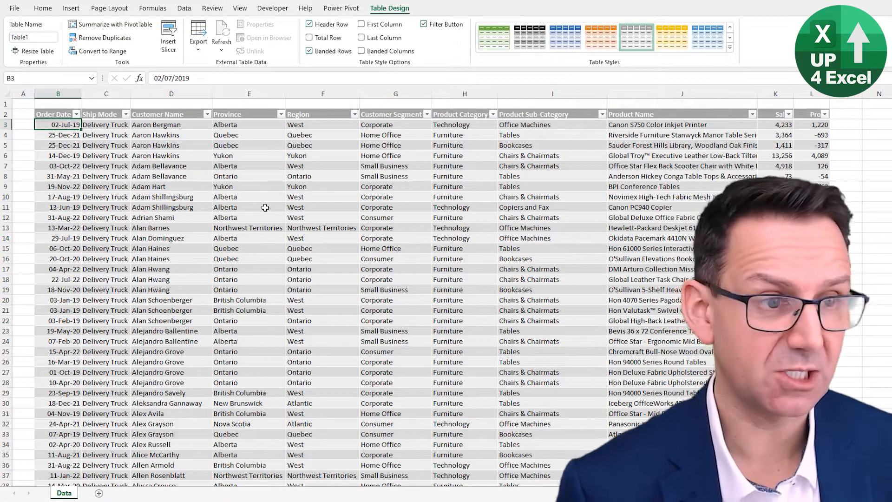
key(Up)
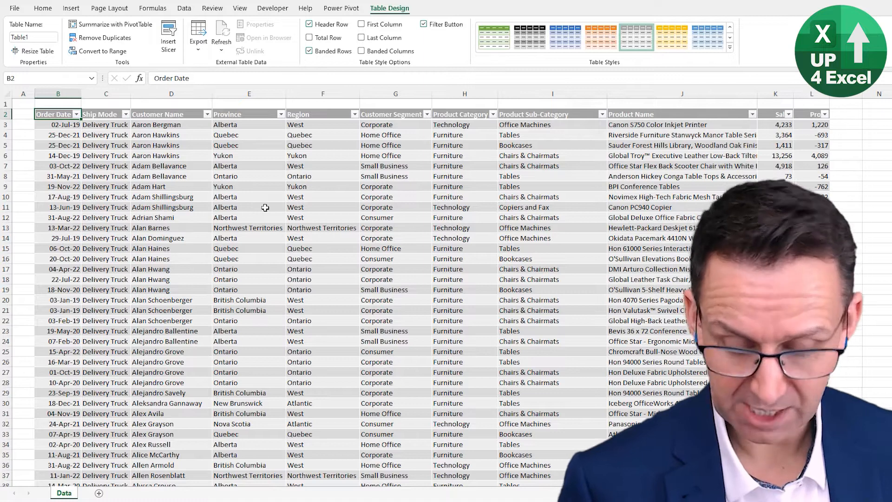
key(ctrl+shift+l)
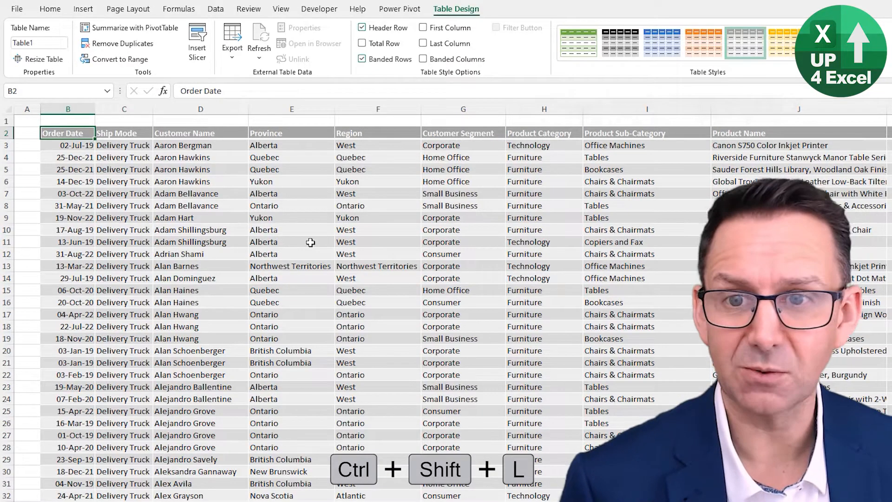
key(ctrl+shift+l)
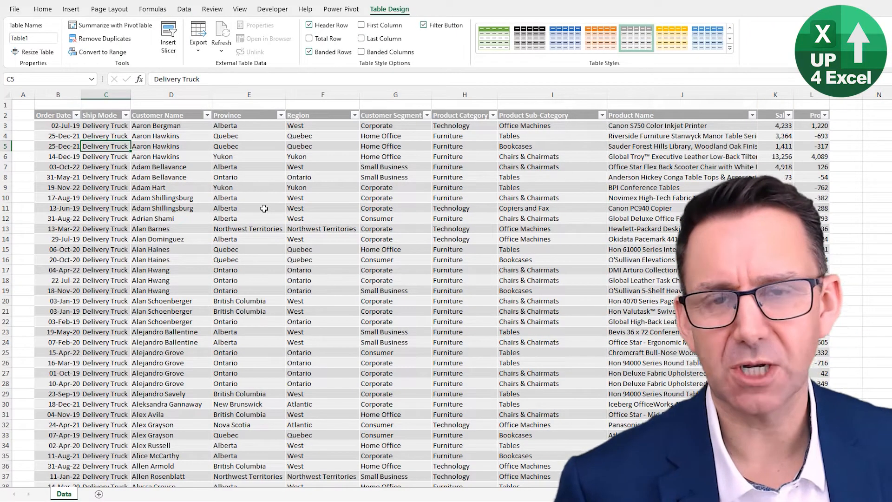
Step: View the Ship Mode column's sort and filter options from its header, and close them without changes
click(121, 117)
key(alt+Down)
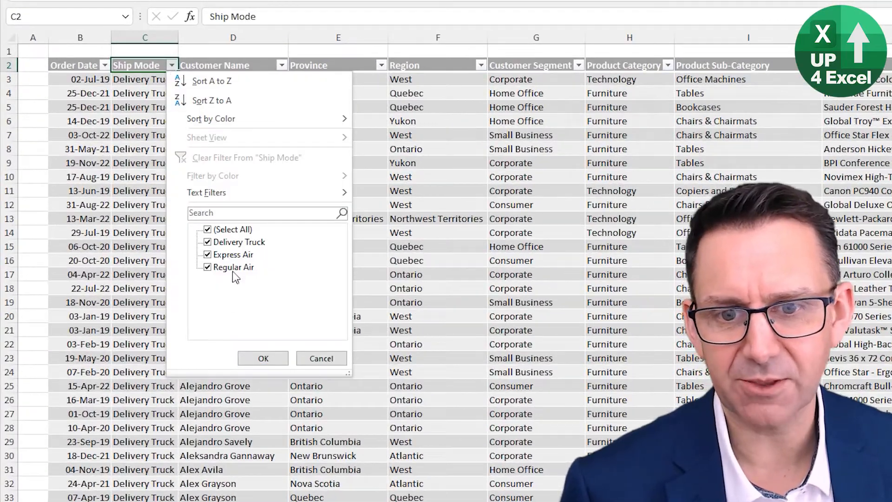
click(322, 358)
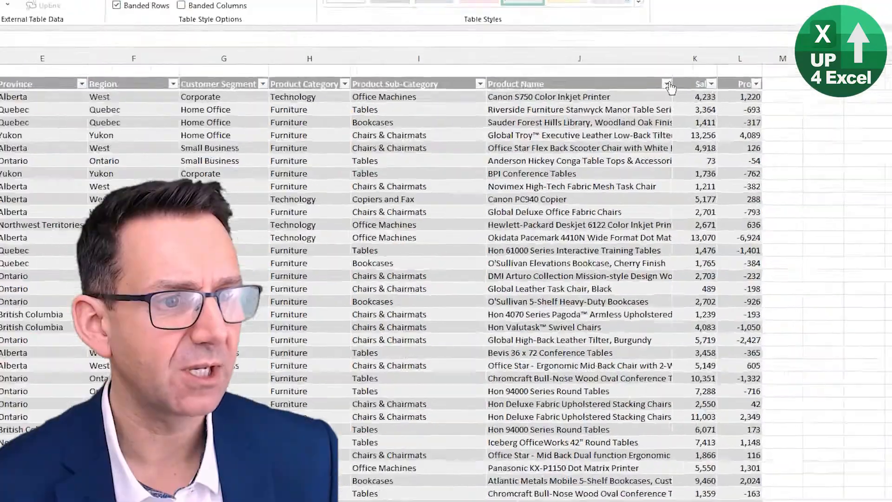
Step: Look through the list of filter values for the Product Name column and close it unchanged
click(669, 85)
scroll(711, 269, down, 10)
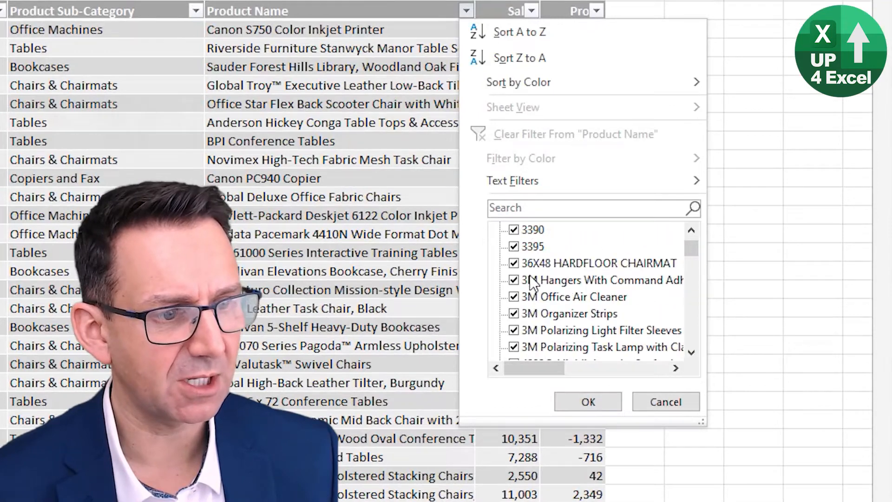
scroll(530, 279, down, 15)
click(338, 192)
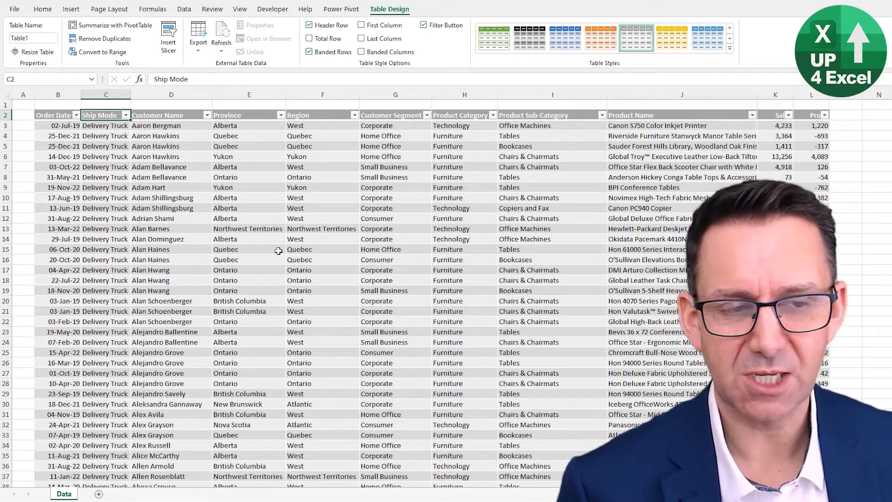
Step: View the Ship Mode filter options from row 39, further down the table, and leave them unchanged
key(Page_Down)
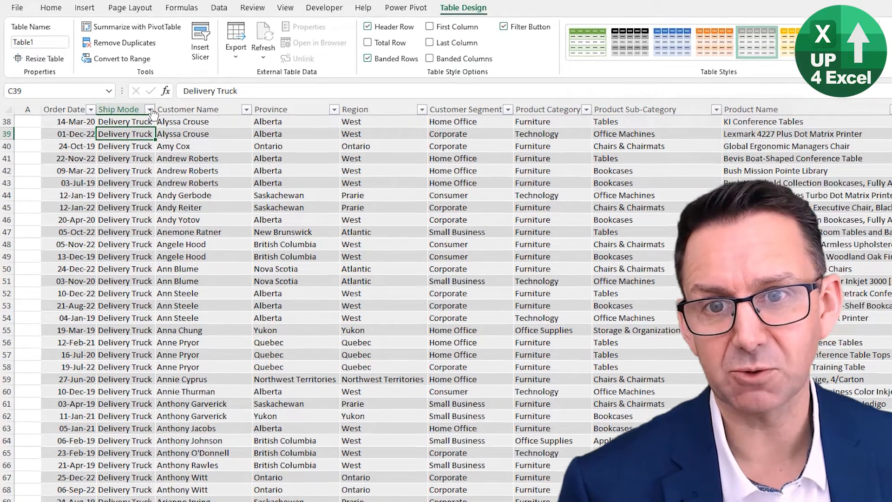
click(148, 110)
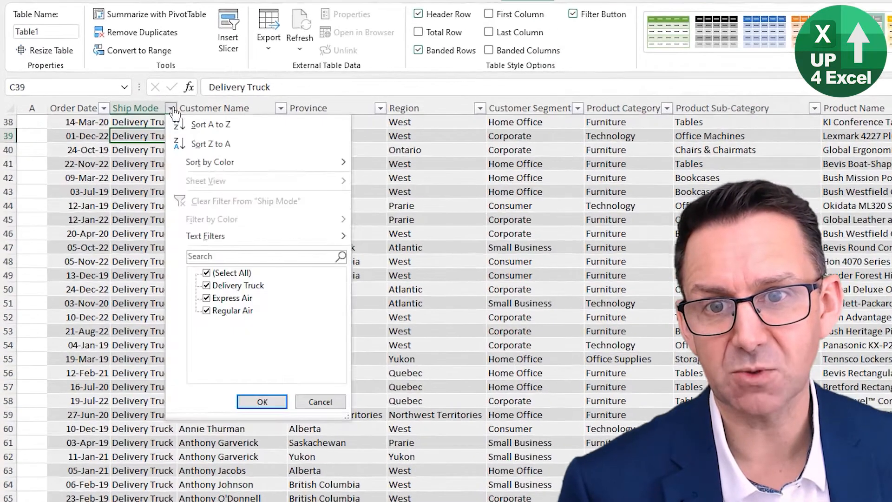
click(172, 110)
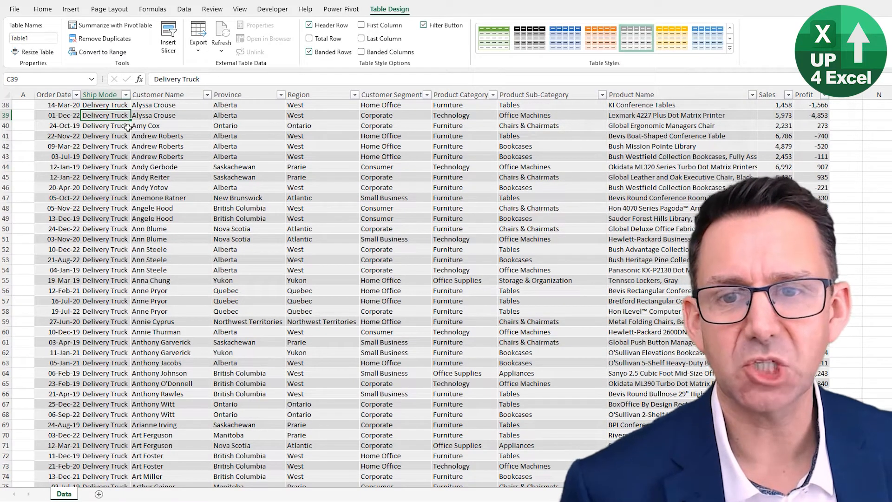
key(shift+alt+Down)
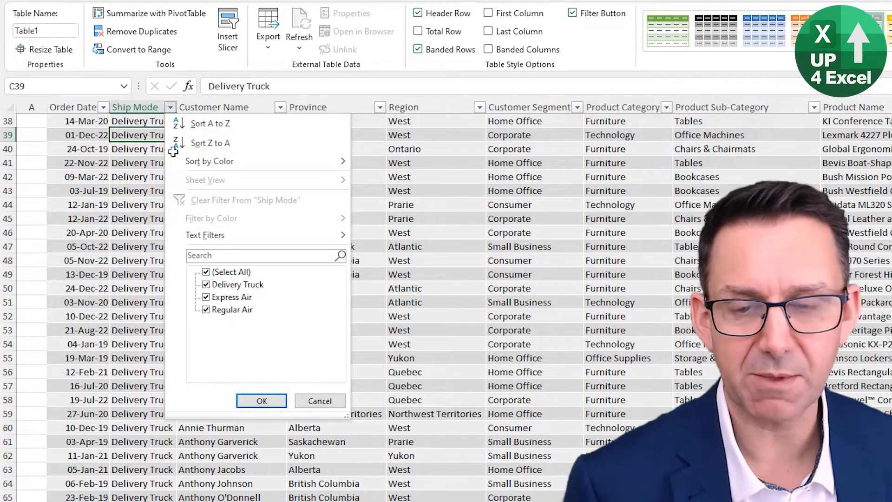
key(Escape)
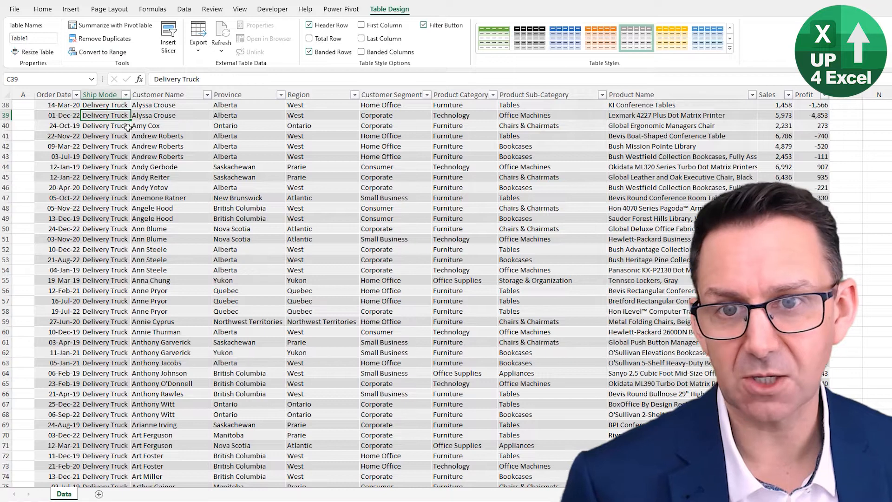
Step: Return to the Ship Mode header in C2, view its filter options again and close them
key(ctrl+Up)
key(ctrl+Up)
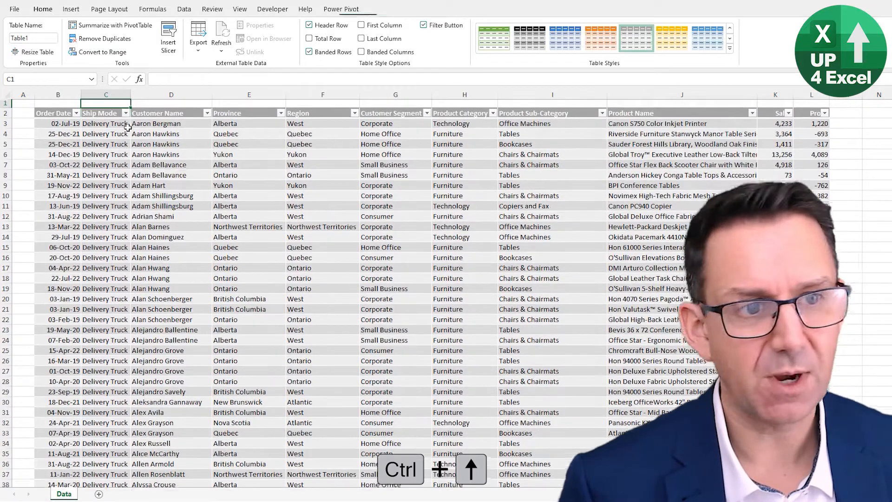
key(Down)
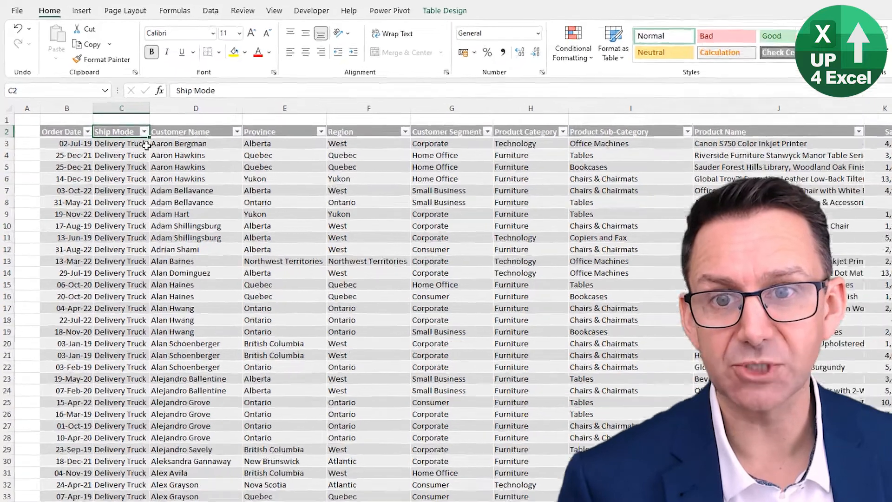
key(alt+Down)
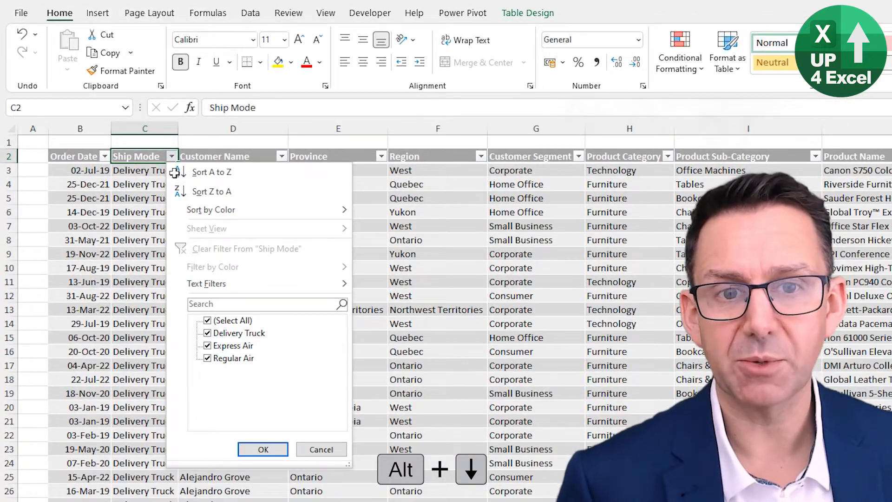
key(Escape)
Step: Move to the Customer Segment header, view its sort and filter options and close them
key(Right)
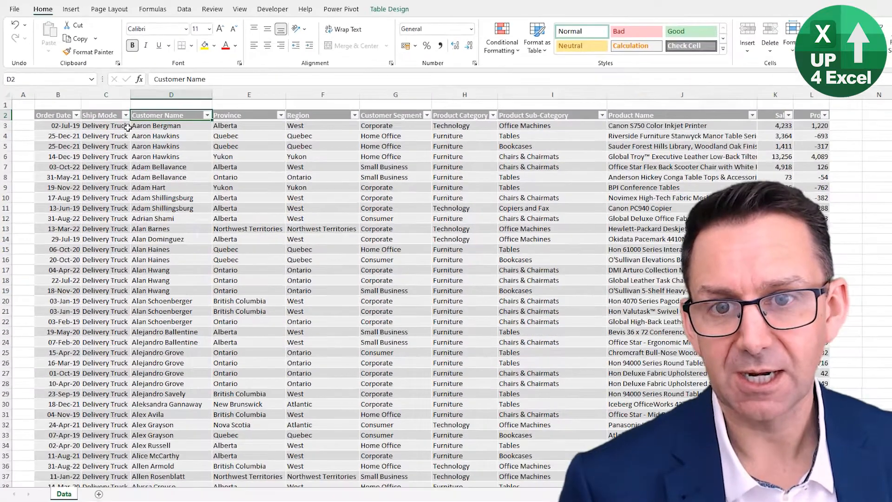
key(Right)
key(Right)
key(Right)
key(alt+Down)
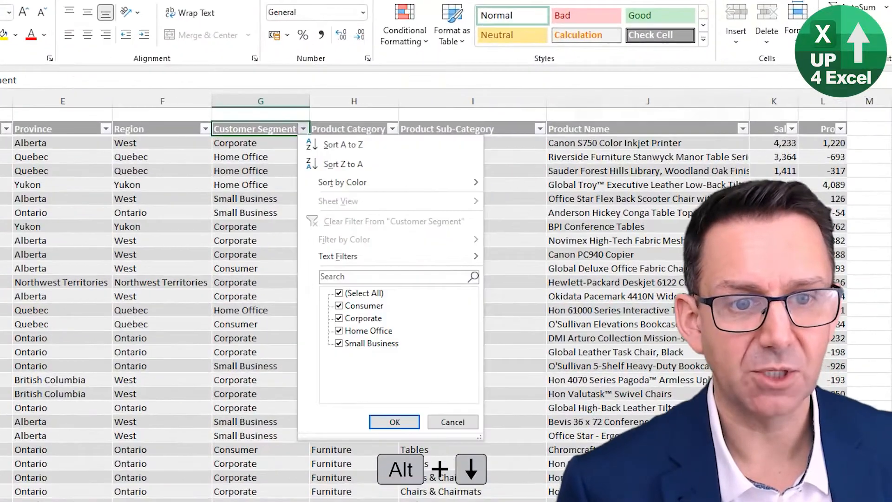
key(Escape)
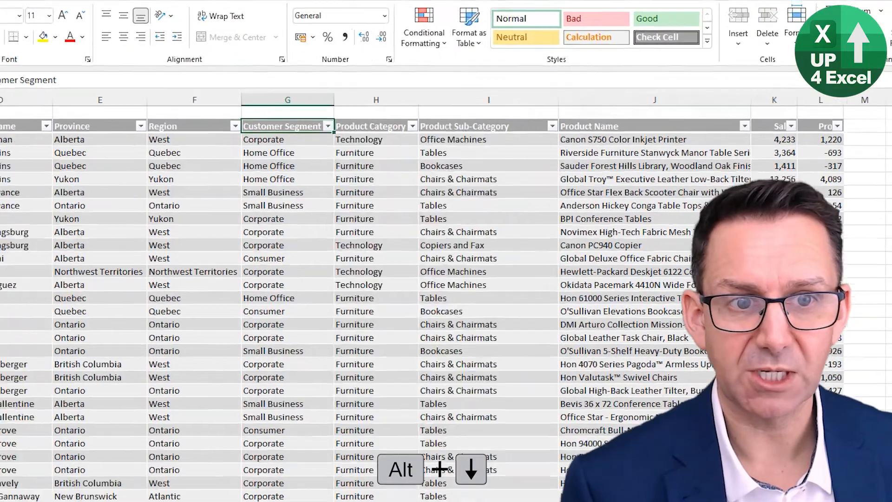
Step: From cell G7 inside the Customer Segment column, open the column's filter options and sort the table A to Z
key(Down)
key(Down)
key(Down)
key(Down)
key(Down)
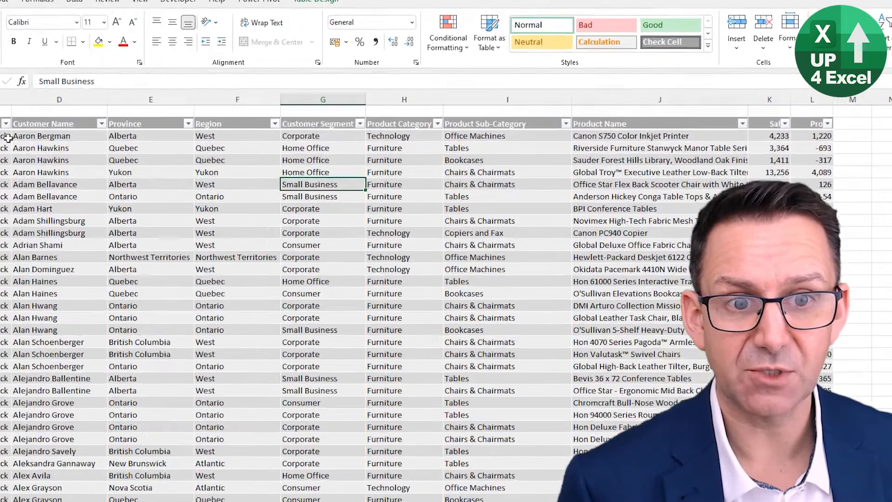
key(alt+shift+Down)
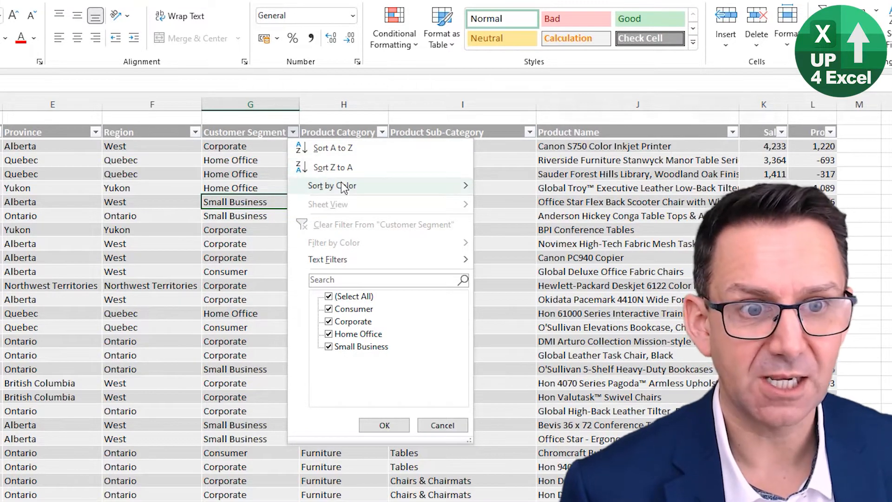
mouse_move(336, 188)
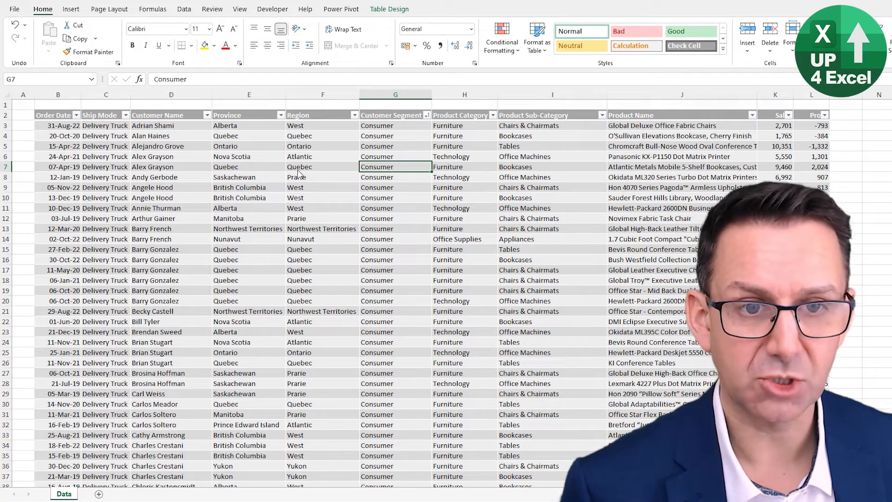
Step: Sort the table A to Z by Region from cell F7, and A to Z by Province from cell E7
click(297, 171)
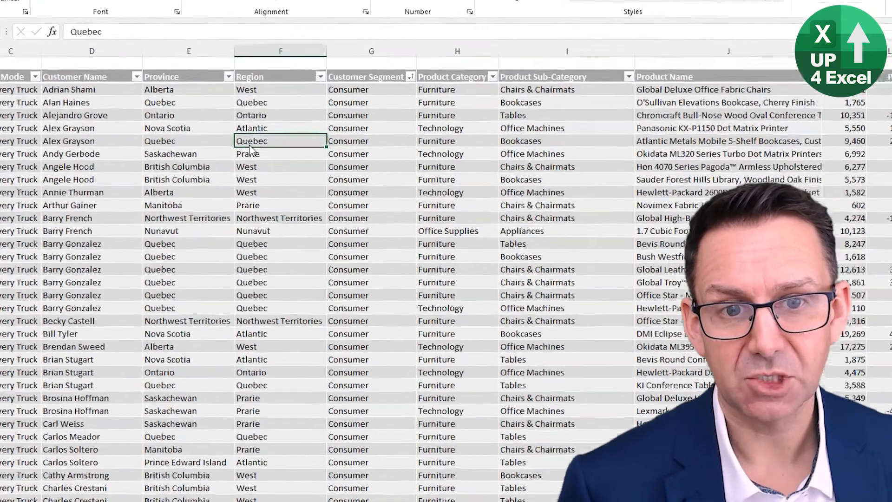
key(shift+alt+Down)
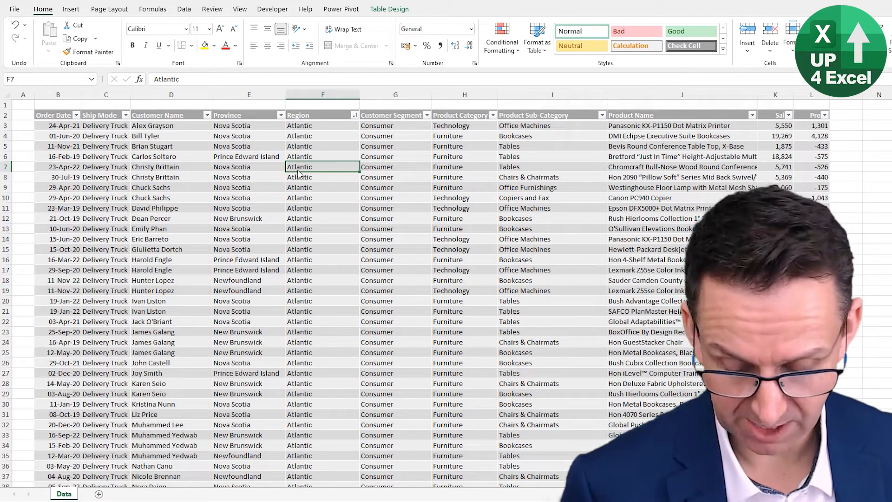
key(Left)
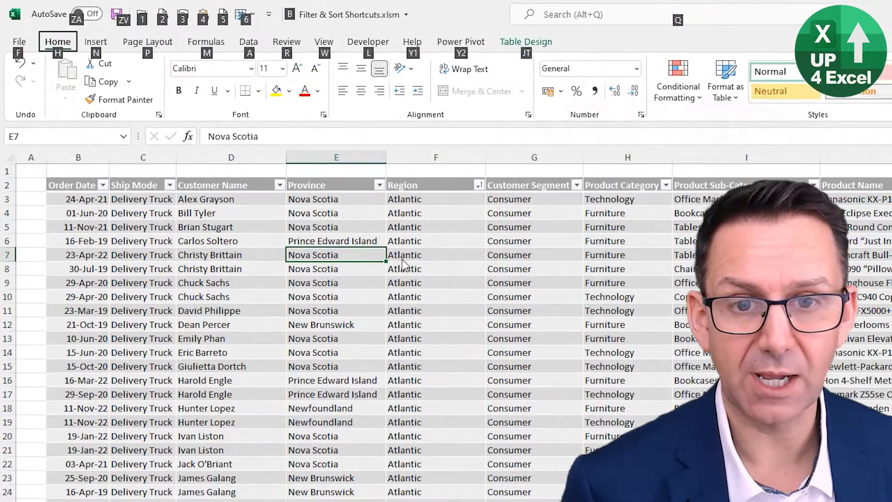
key(alt+a)
key(s)
key(a)
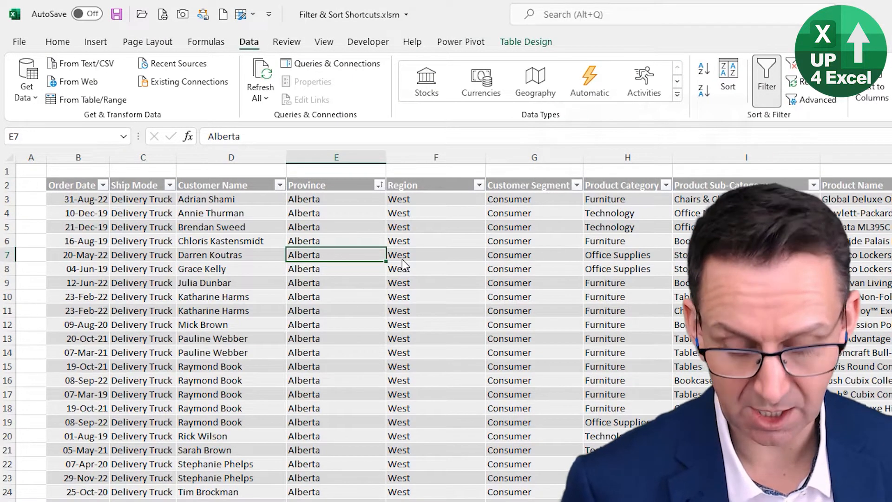
Step: With cell E7 selected, sort the table by Province in Z to A order
key(alt)
key(a)
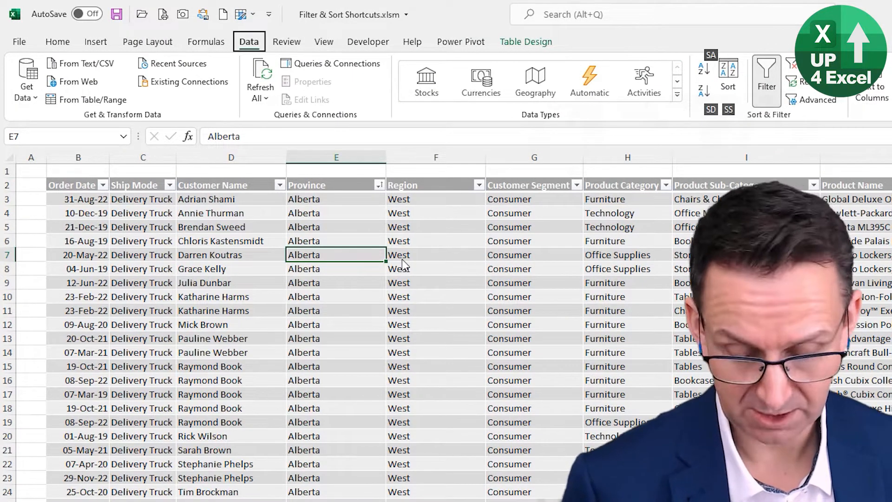
key(s)
key(d)
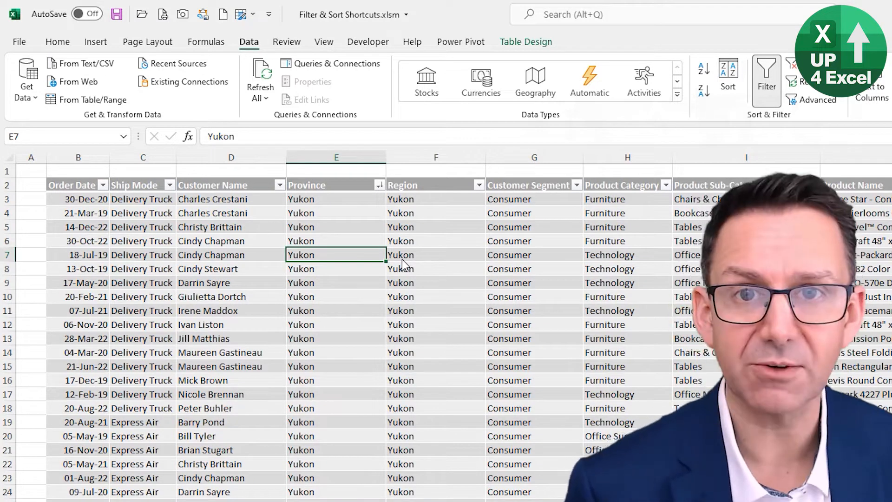
key(alt)
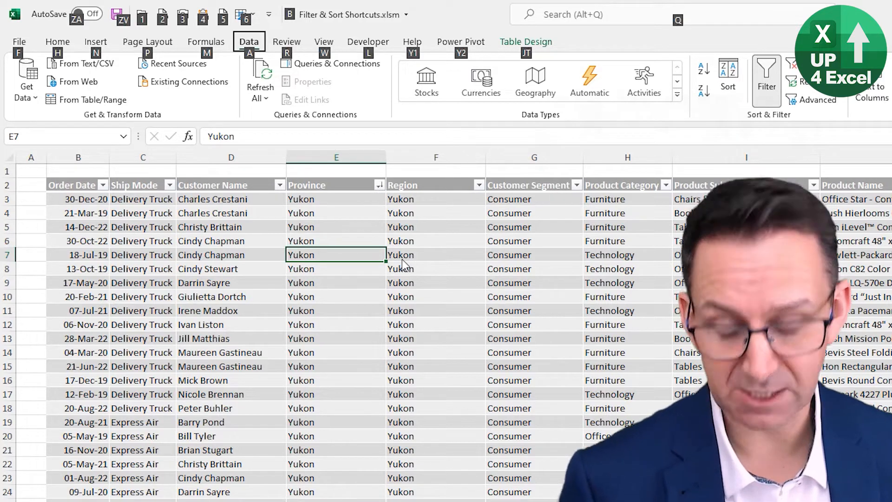
key(a)
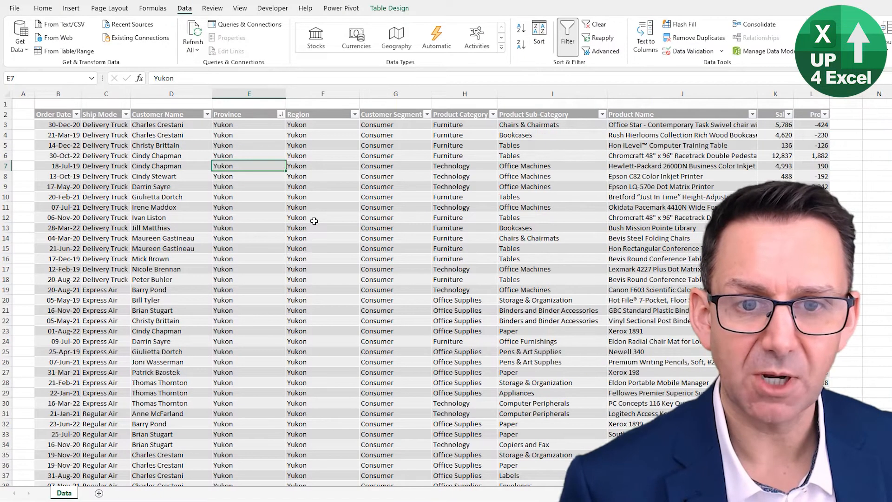
Step: View the Province column's filter options and its search field, closing them without applying a filter
key(shift+alt+Down)
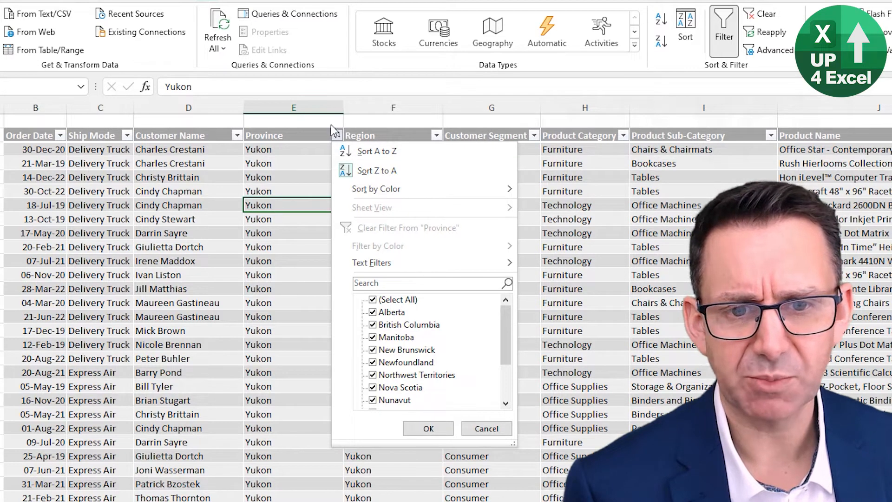
click(374, 285)
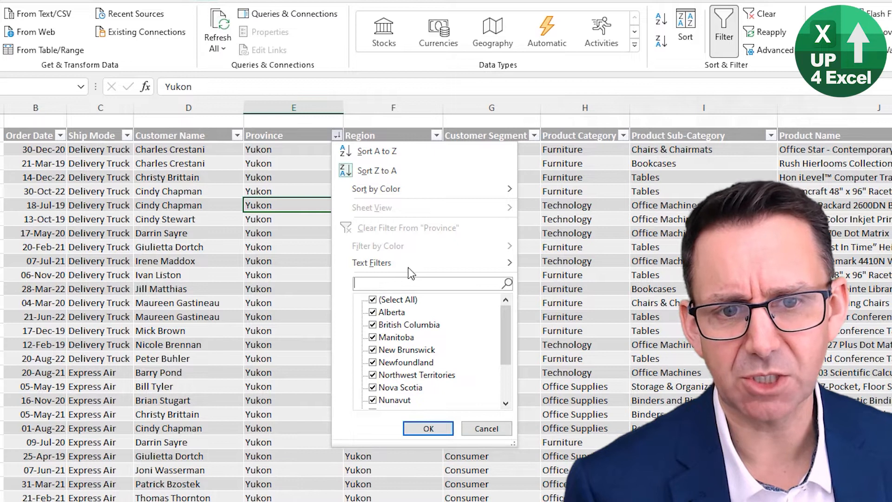
key(Escape)
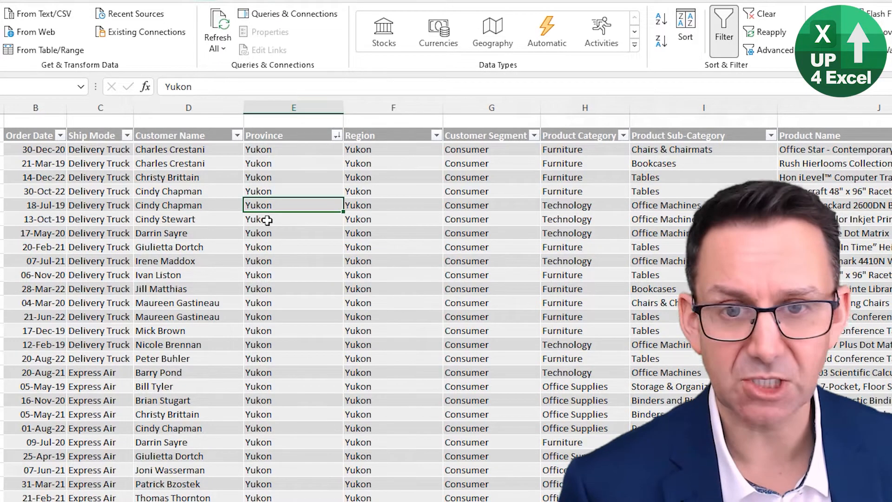
key(shift+alt+Down)
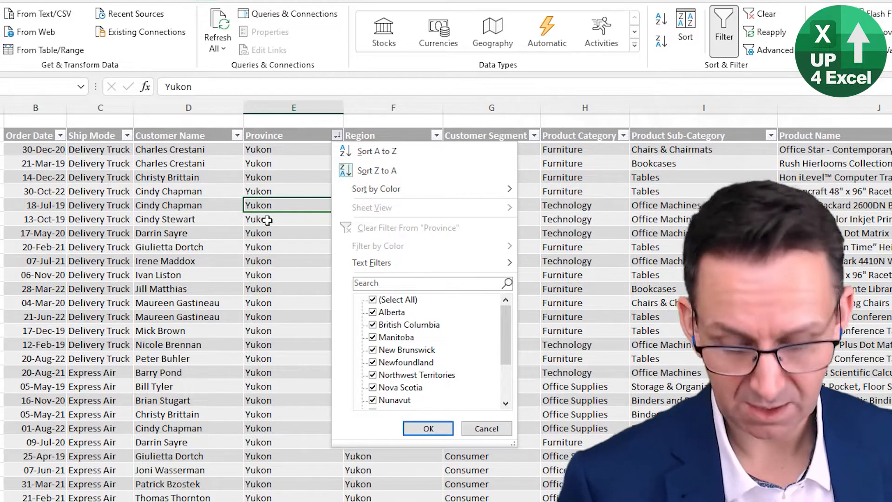
key(e)
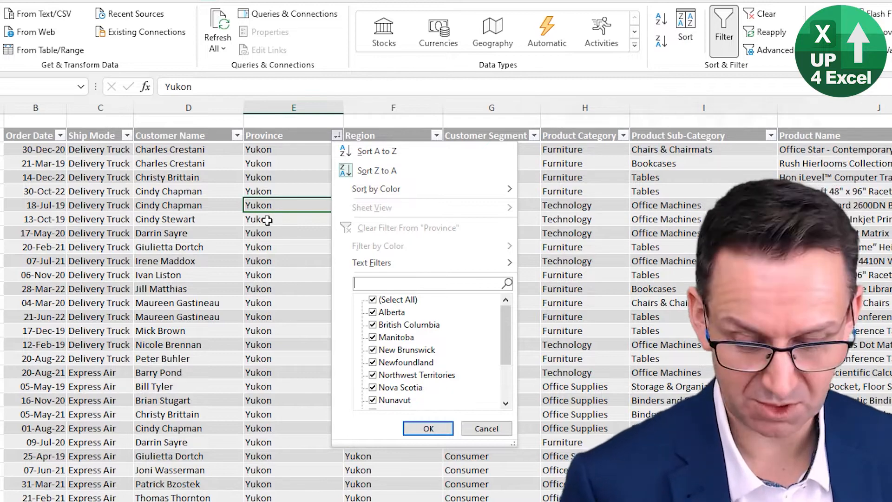
key(Escape)
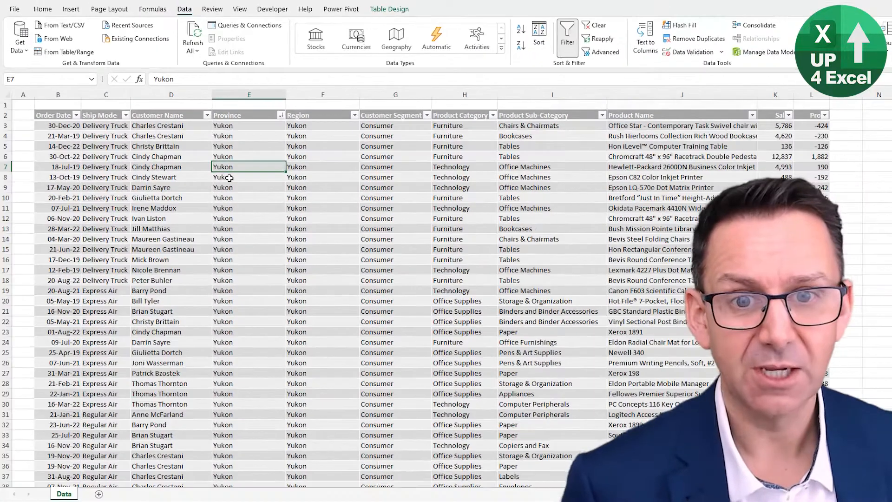
Step: From the Region header in F2, filter the column to the values matching the search text "w"
key(ctrl+Up)
key(Right)
key(alt+Down)
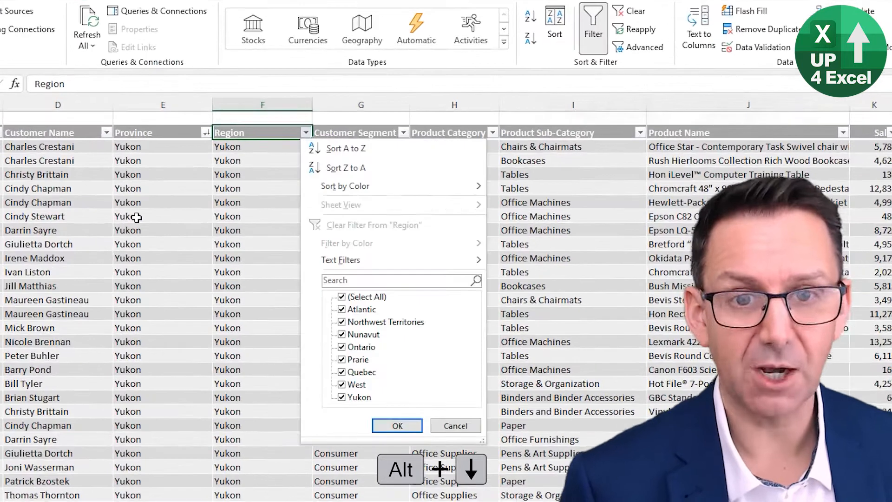
key(e)
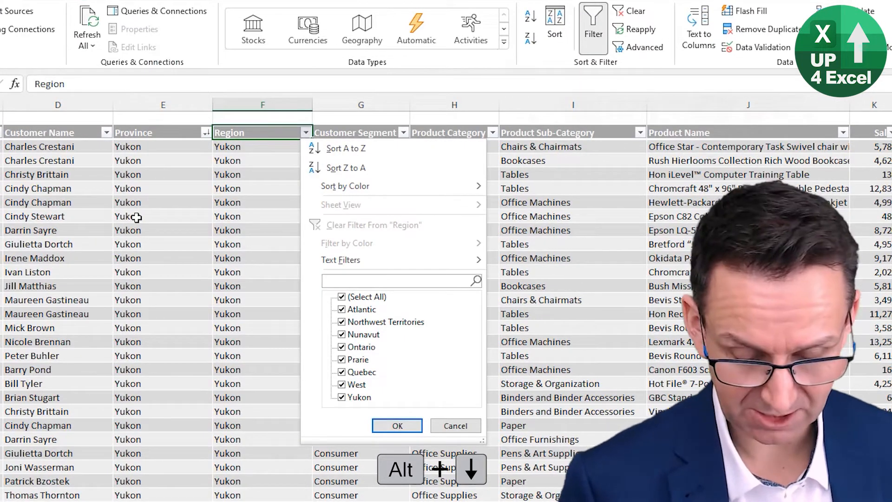
text(f)
key(BackSpace)
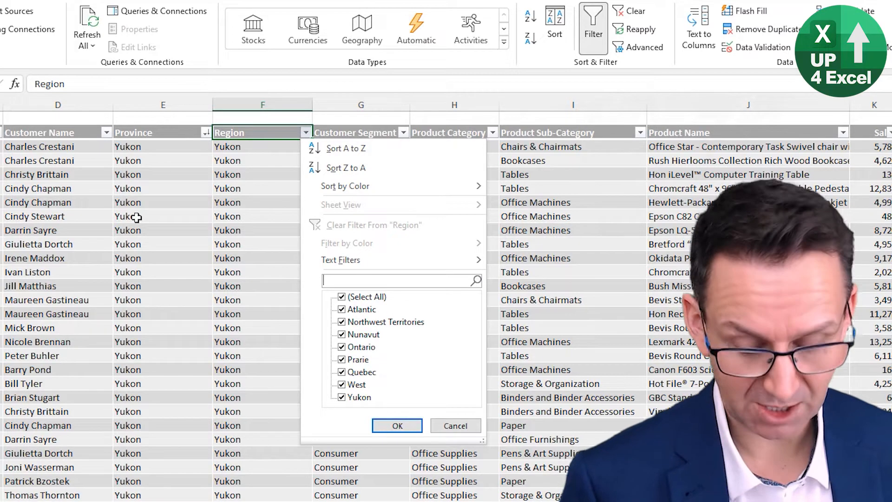
text(w)
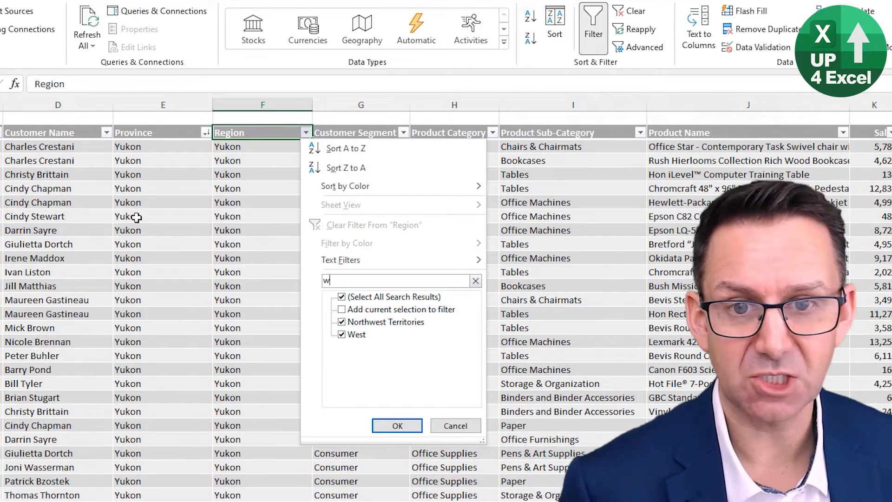
key(Return)
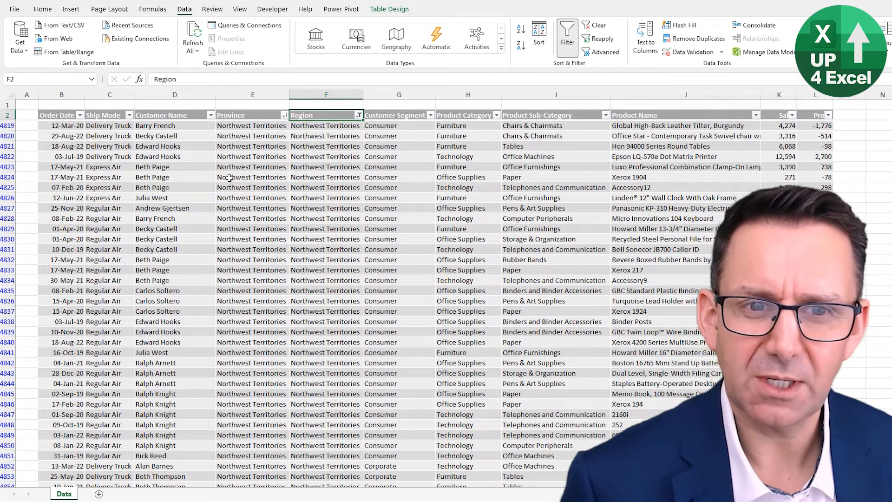
Step: Search the Region filter values for "wes" and for "a", and close the filter options without applying them
key(alt+Down)
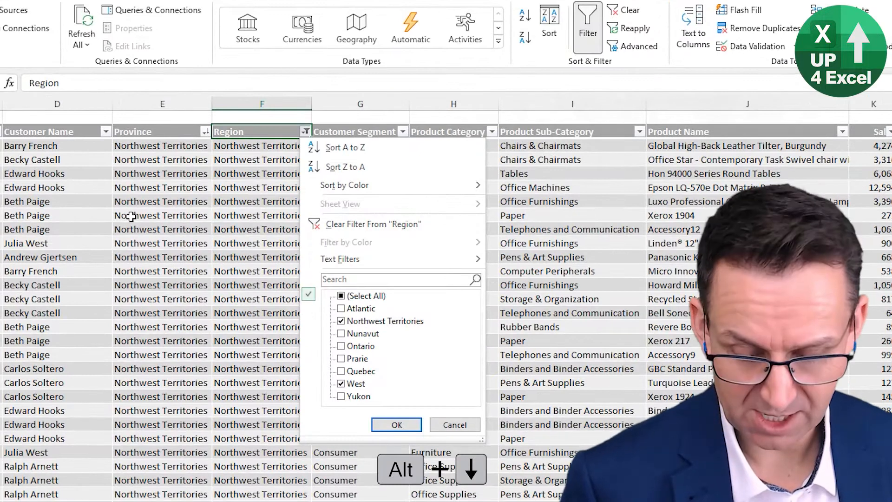
key(e)
text(wes)
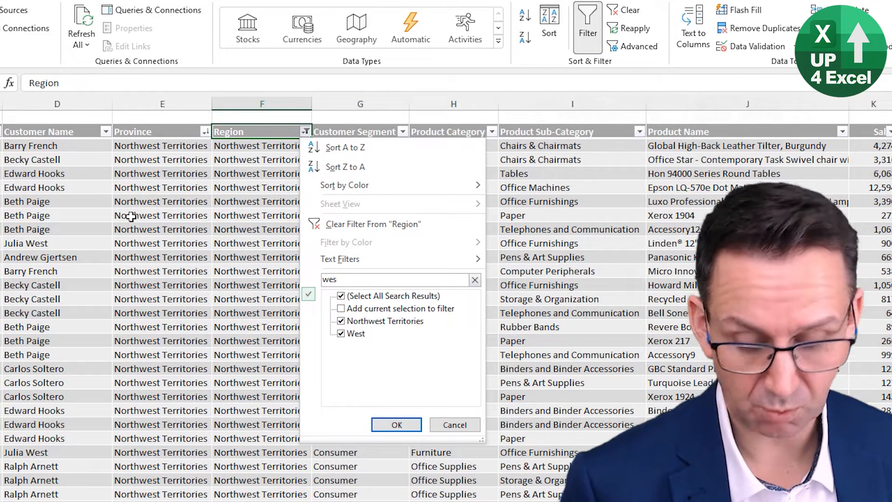
key(BackSpace)
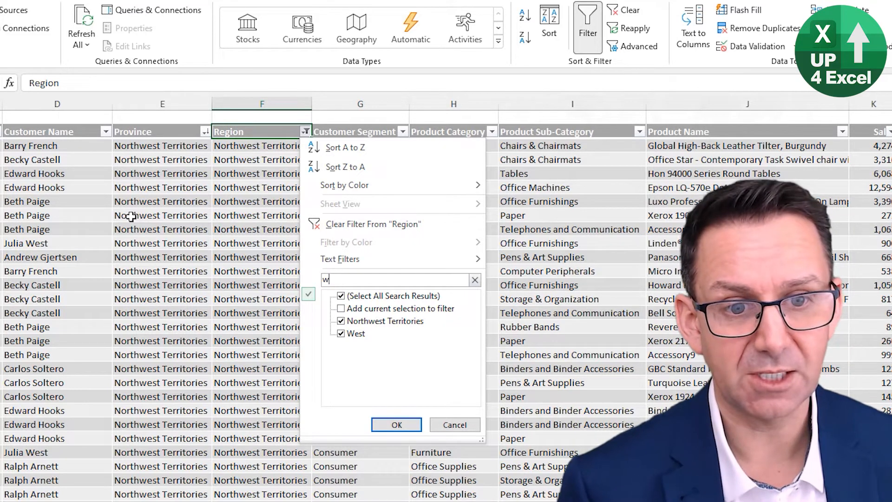
text(s)
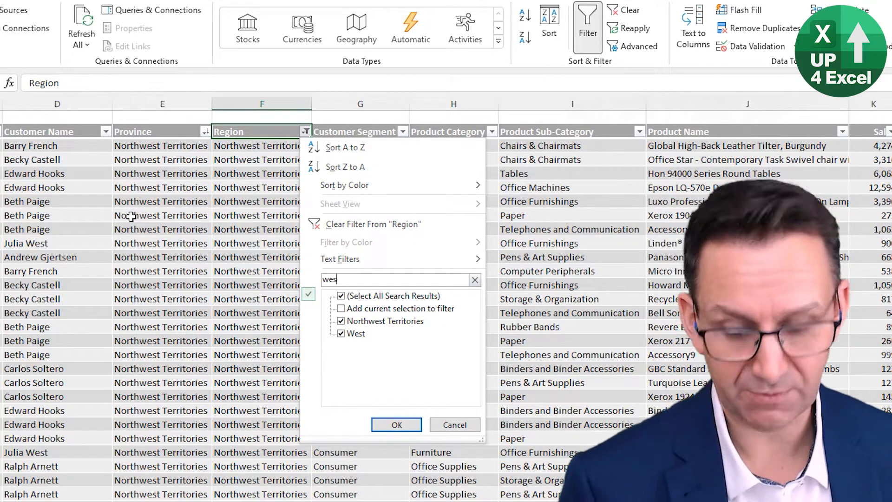
key(BackSpace)
key(BackSpace)
key(BackSpace)
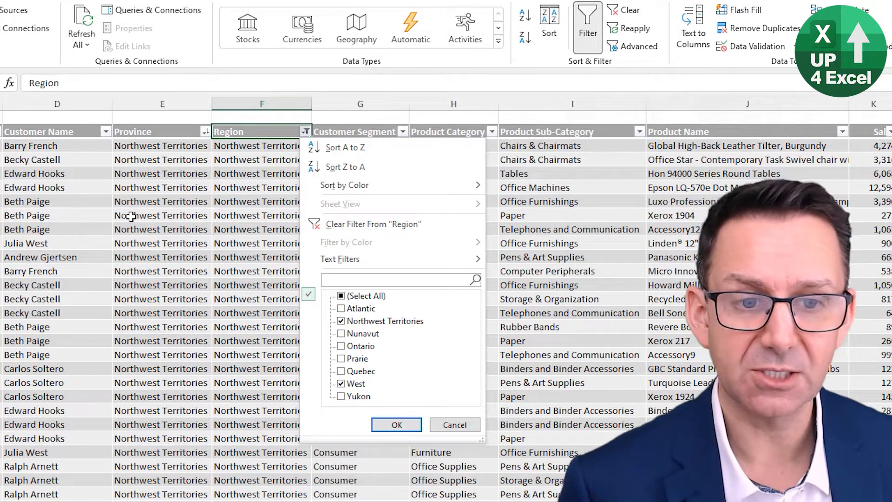
text(a)
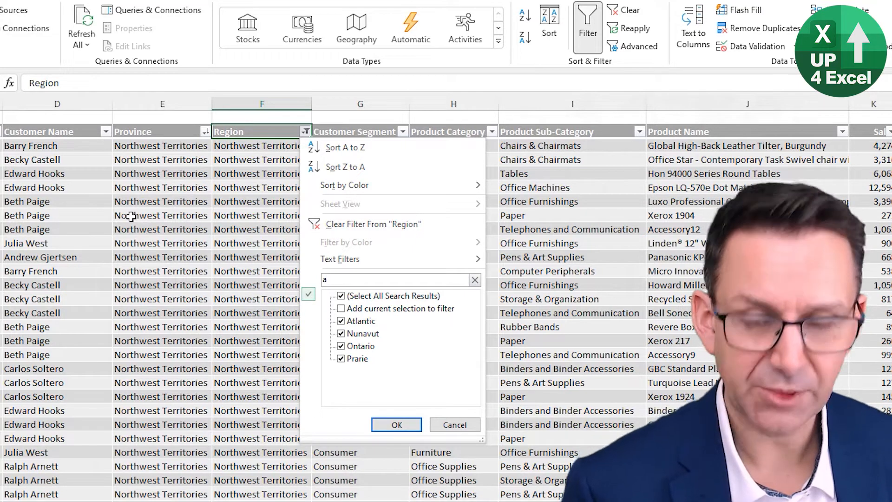
key(BackSpace)
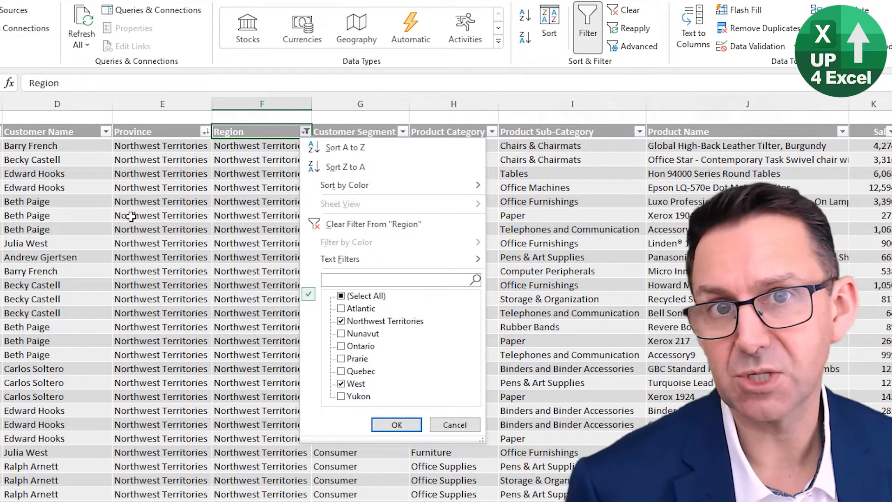
key(Escape)
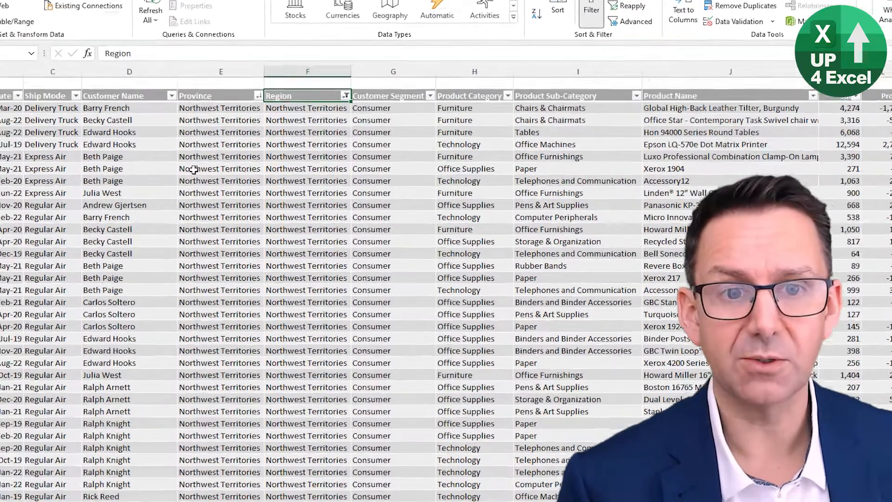
Step: Replace the Region filter with one for the search text "n", and filter Product Category to Furniture and Office Supplies
key(alt+Down)
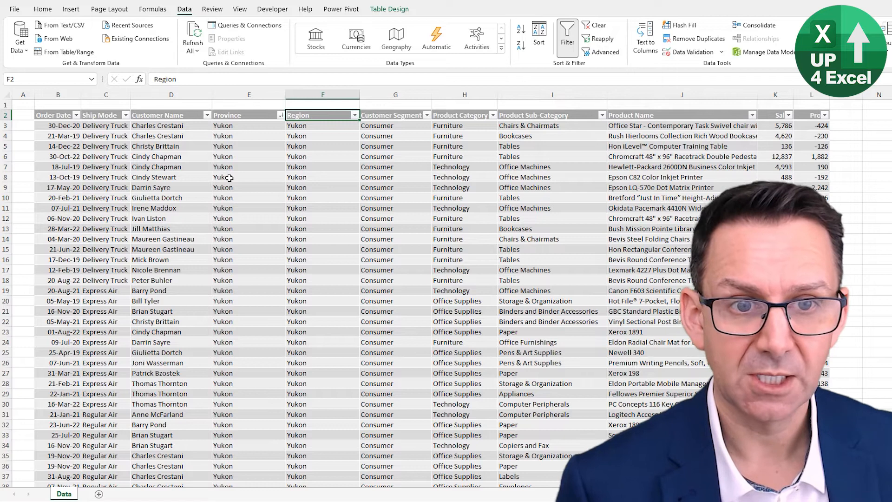
key(alt+Down)
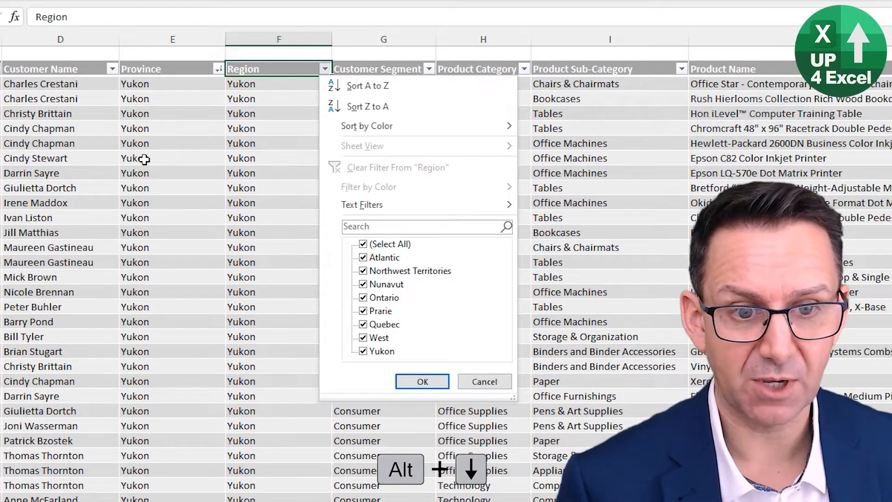
text(e)
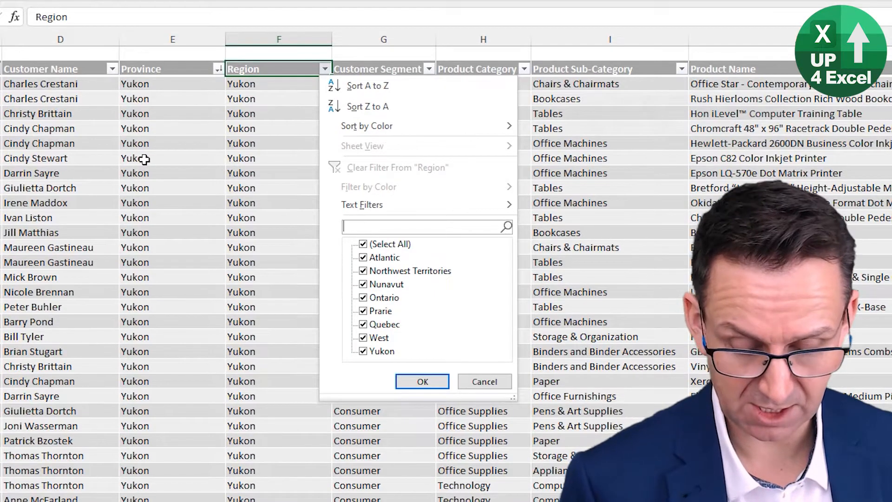
text(n)
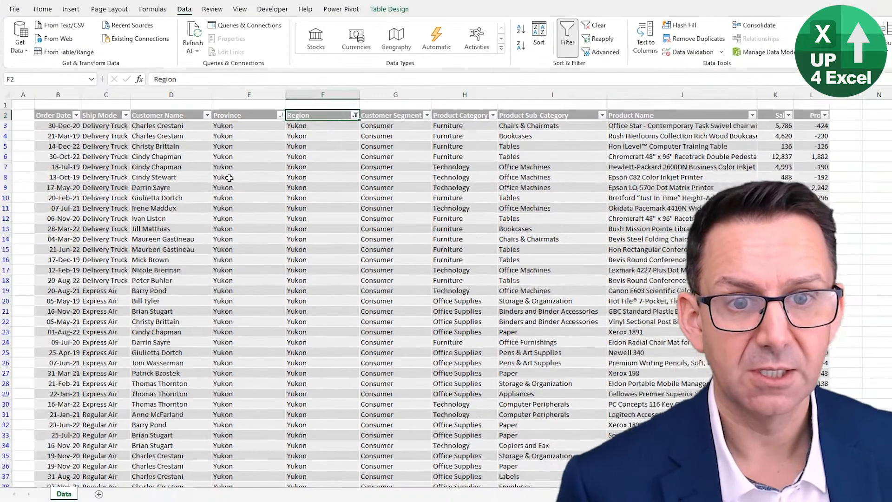
key(Down)
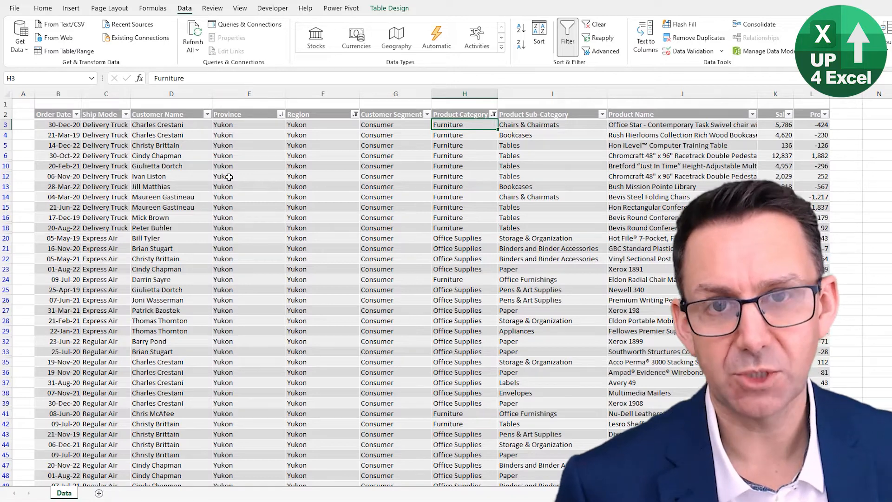
Step: Clear all filters from the table and turn off the filter buttons in its header row
key(alt)
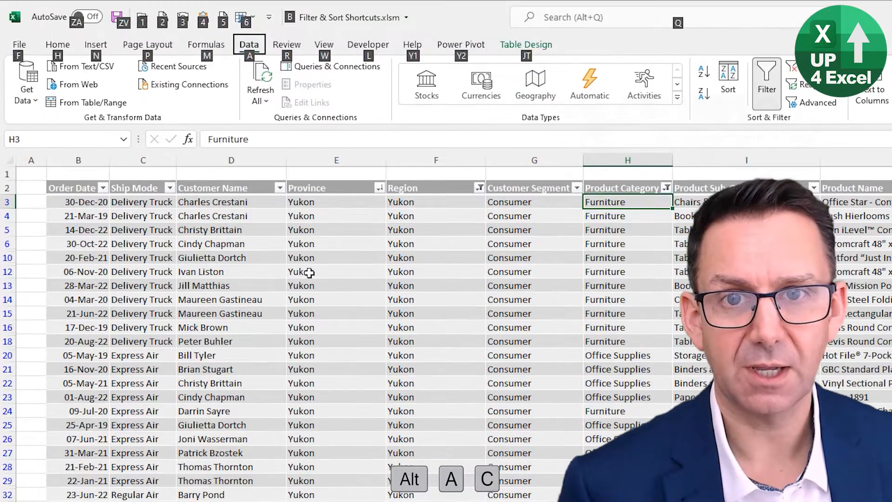
key(a)
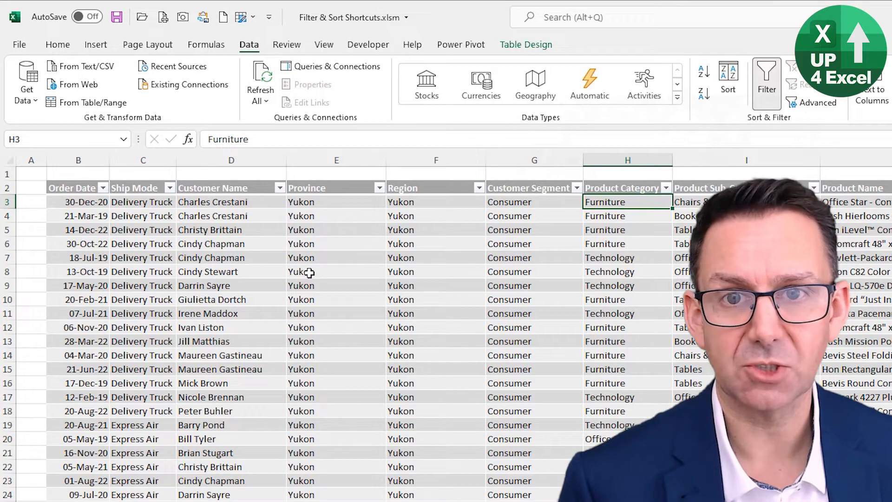
key(ctrl+shift+l)
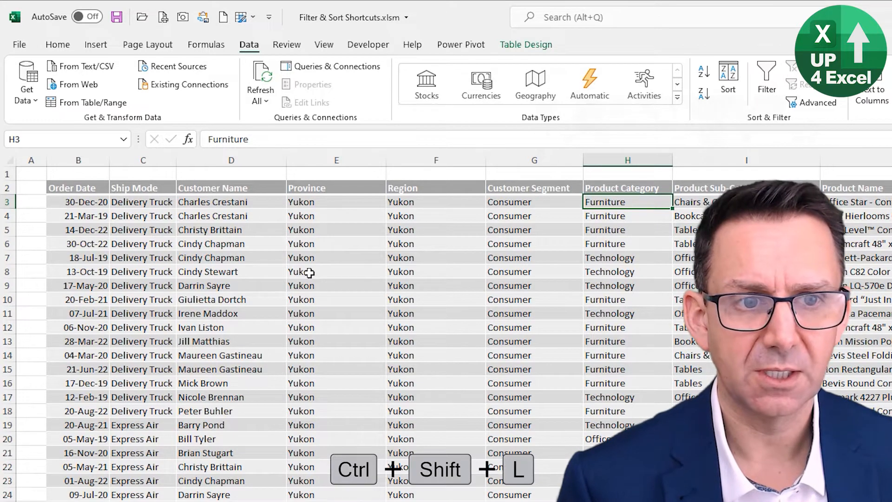
Step: Turn the table's header filter buttons back on, toggling them off and on once more
key(ctrl+shift+l)
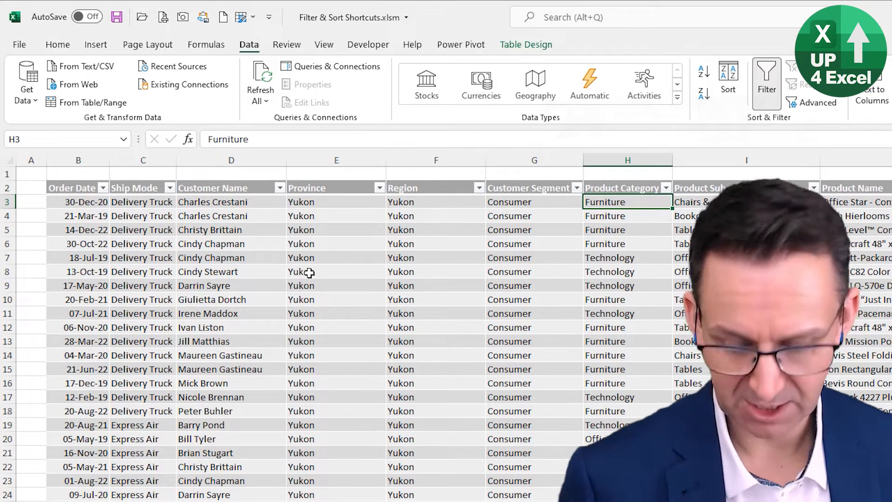
key(ctrl+shift+l)
key(ctrl+shift+l)
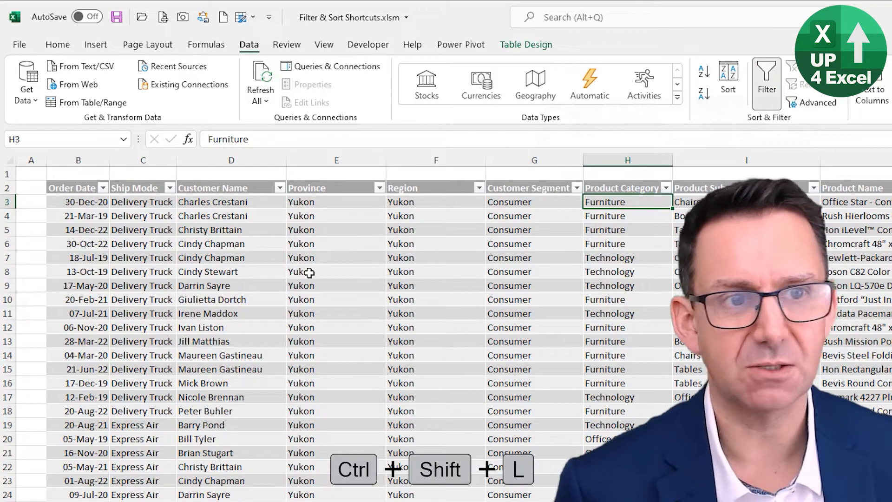
key(alt)
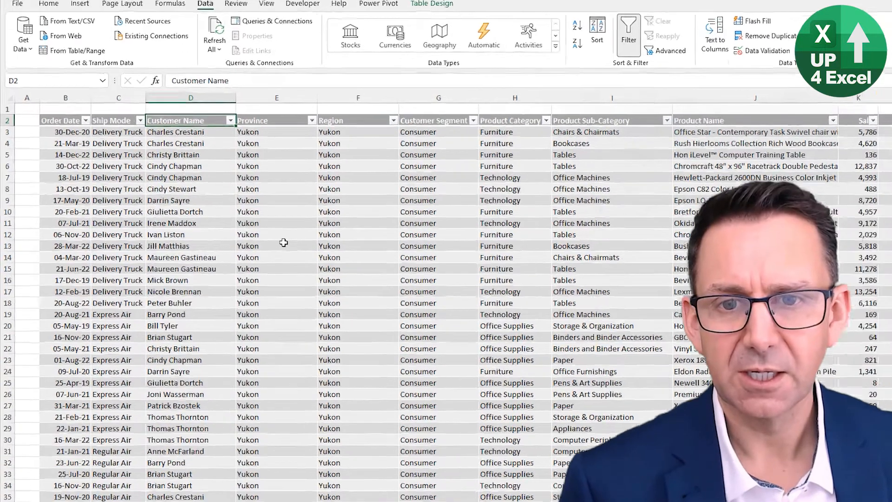
Step: From the Customer Name header in D2, browse the filter's value list, unticking and re-ticking one customer
key(alt+Down)
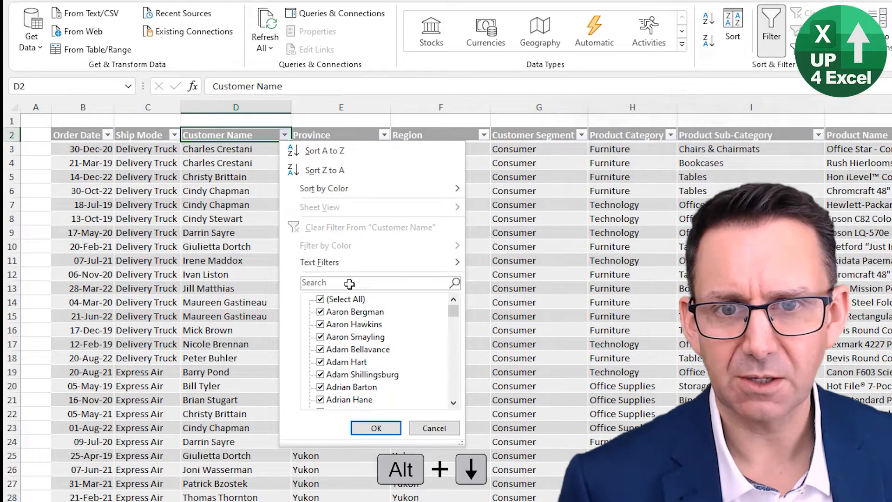
key(Down)
key(Down)
key(Up)
key(Down)
key(Down)
key(Down)
key(Down)
key(Down)
key(Down)
key(Down)
key(Down)
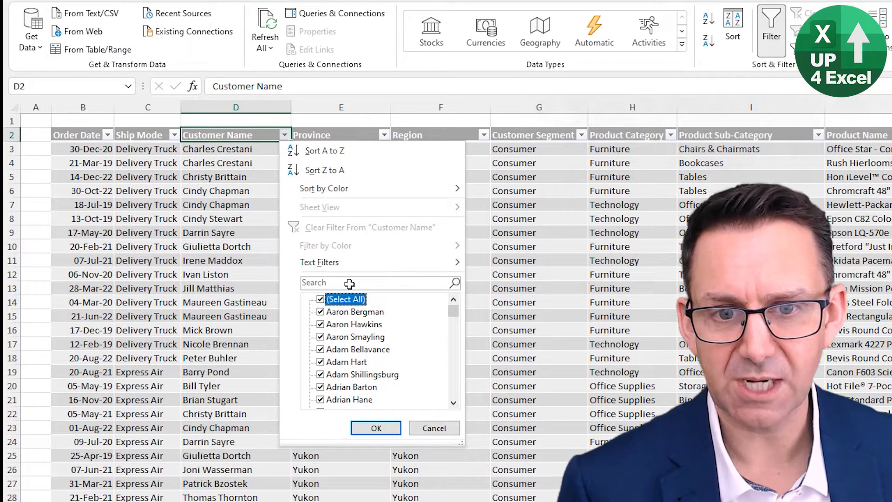
key(Down)
key(Down)
key(Down)
key(Down)
key(Down)
key(Down)
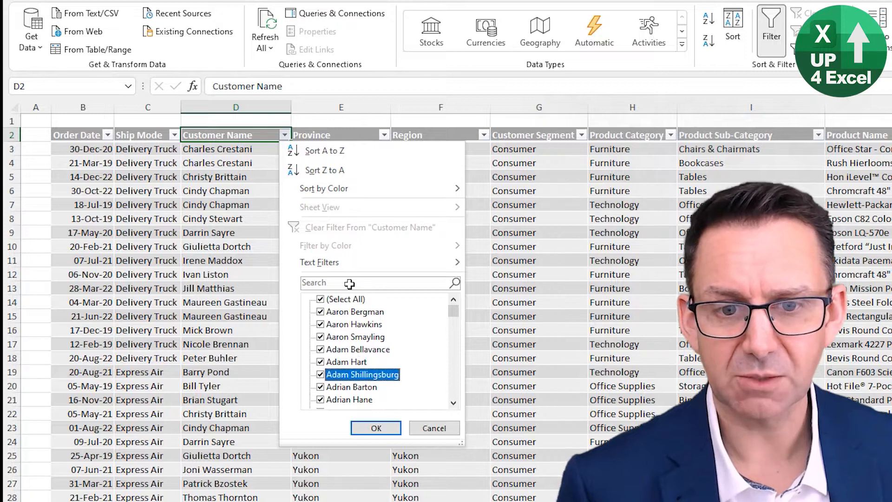
key(Up)
key(Up)
key(Up)
key(Up)
key(Down)
key(Down)
key(Up)
key(Up)
key(Up)
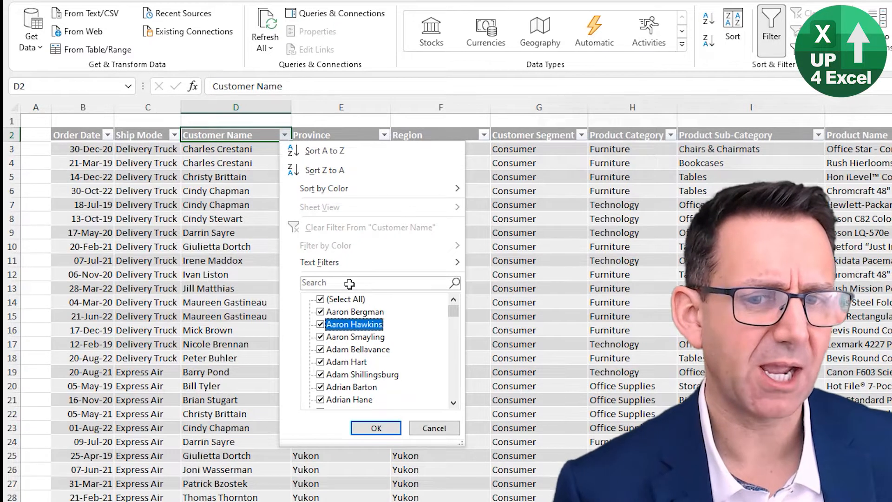
key(Down)
key(Down)
key(Down)
key(Up)
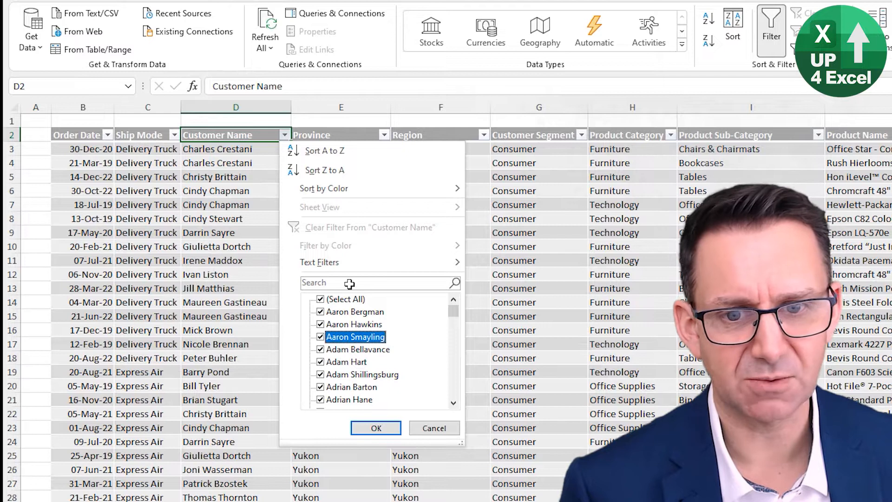
key(space)
key(space)
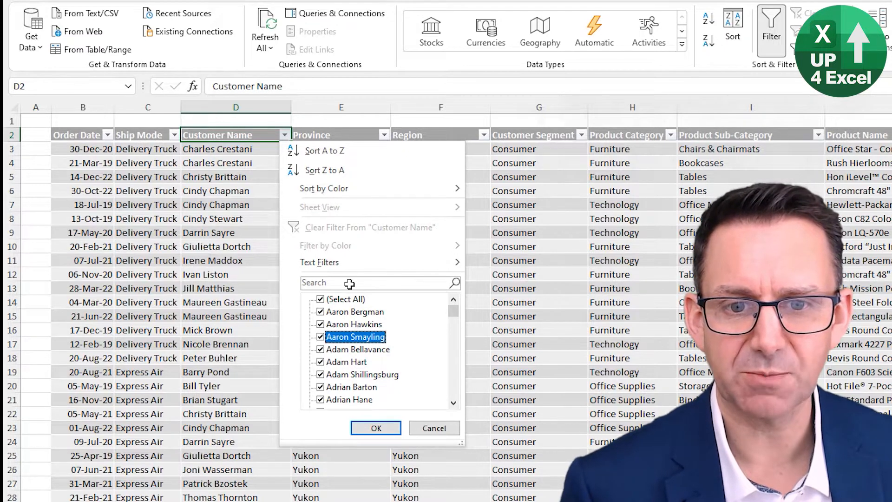
Step: Deselect all Customer Name filter values, tick three customers further down the list, and apply the filter
key(Up)
key(Up)
key(Up)
key(space)
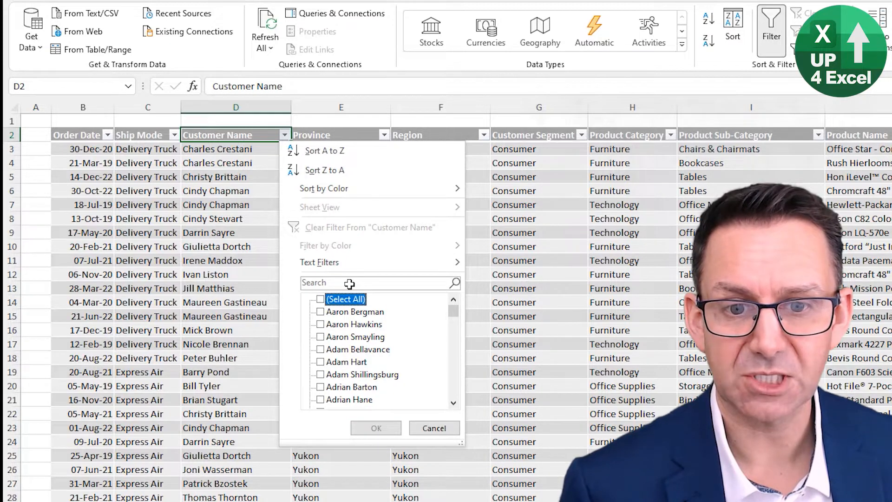
key(Down)
key(Down)
key(Down)
key(Down)
key(Down)
key(Down)
key(Down)
key(Down)
key(Down)
key(Down)
key(Down)
key(Down)
key(Down)
key(Down)
key(Down)
key(Down)
key(Down)
key(Down)
key(Up)
key(Up)
key(space)
key(Up)
key(Up)
key(space)
key(Up)
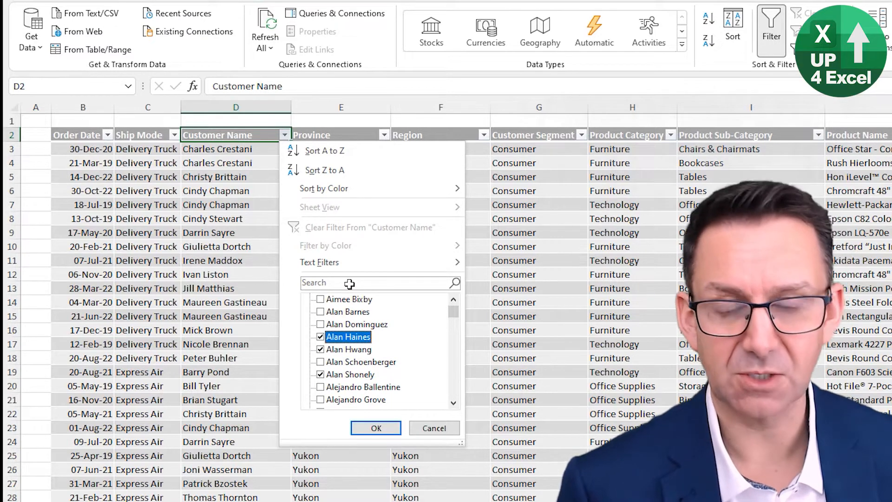
key(Return)
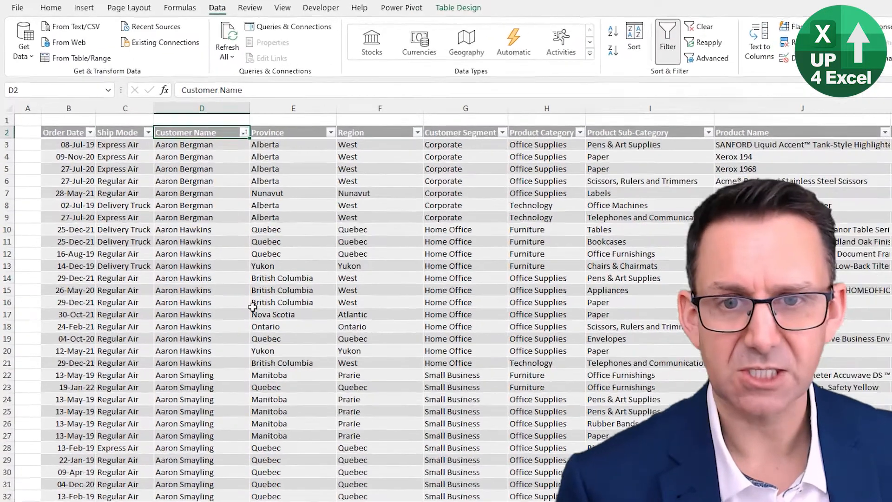
Step: Examine the start and end of the Customer Name filter list, including its error and blank entries, and return to (Select All)
key(alt+Down)
key(Down)
key(Down)
key(Down)
key(Down)
key(Down)
key(Down)
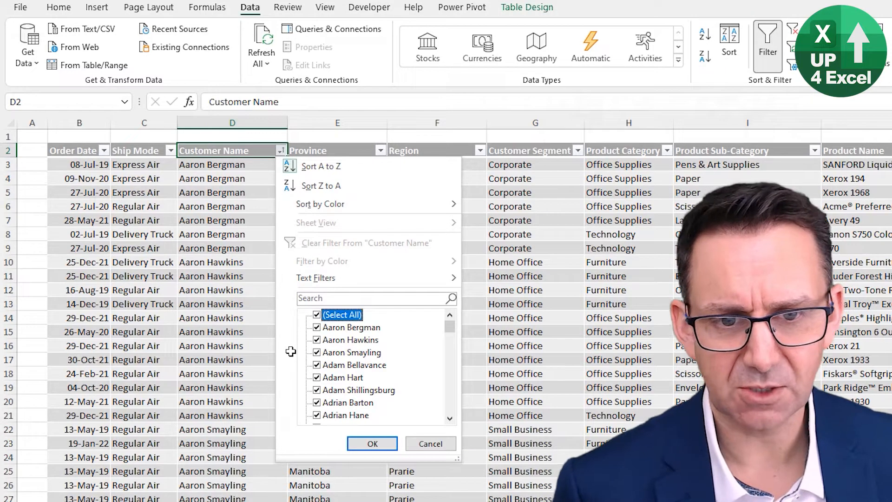
mouse_move(453, 326)
mouse_down()
mouse_move(451, 374)
mouse_move(449, 325)
mouse_up()
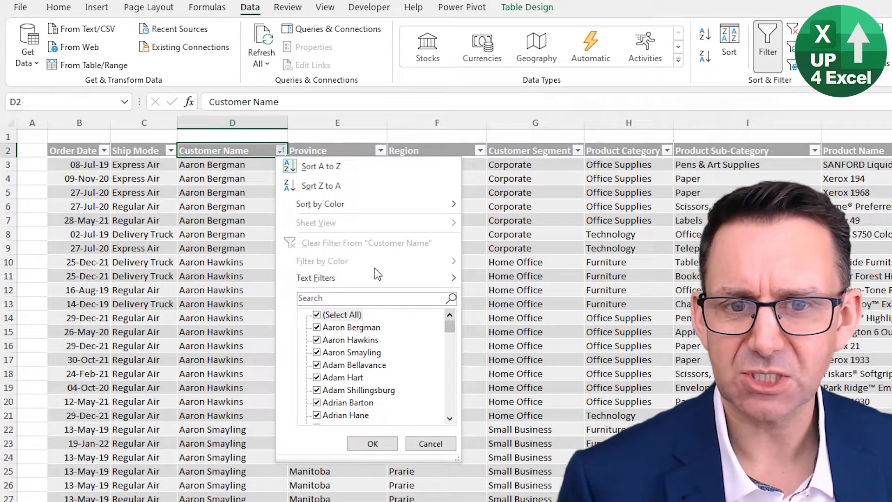
click(360, 316)
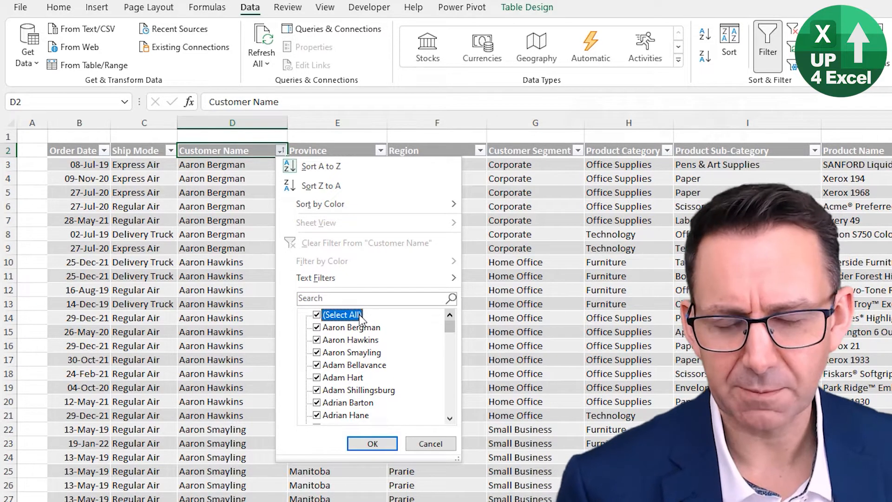
key(End)
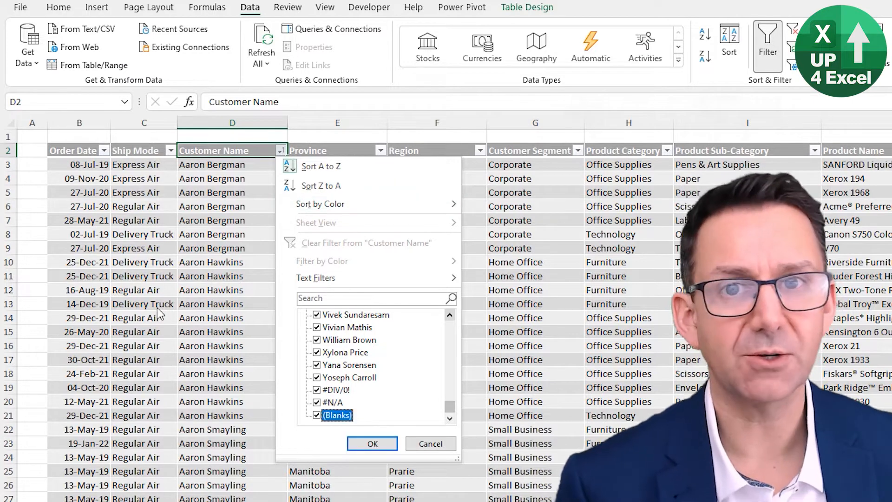
key(Up)
key(Up)
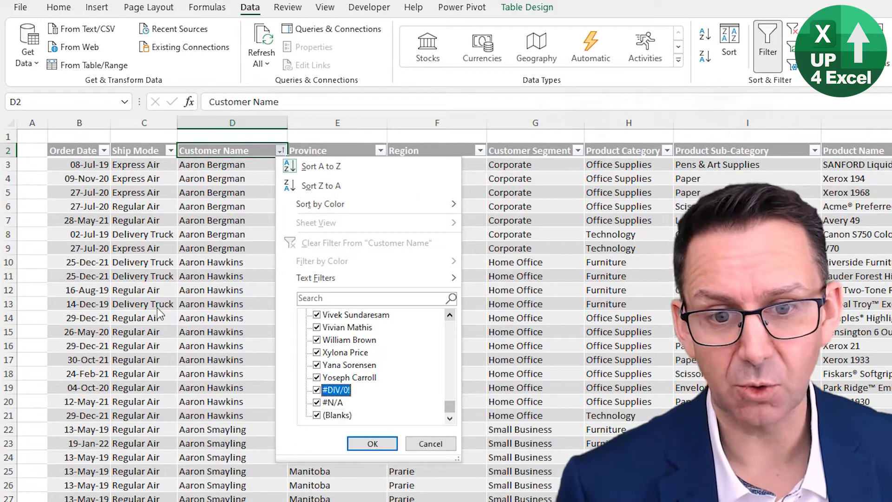
key(Down)
key(Down)
key(Up)
key(Up)
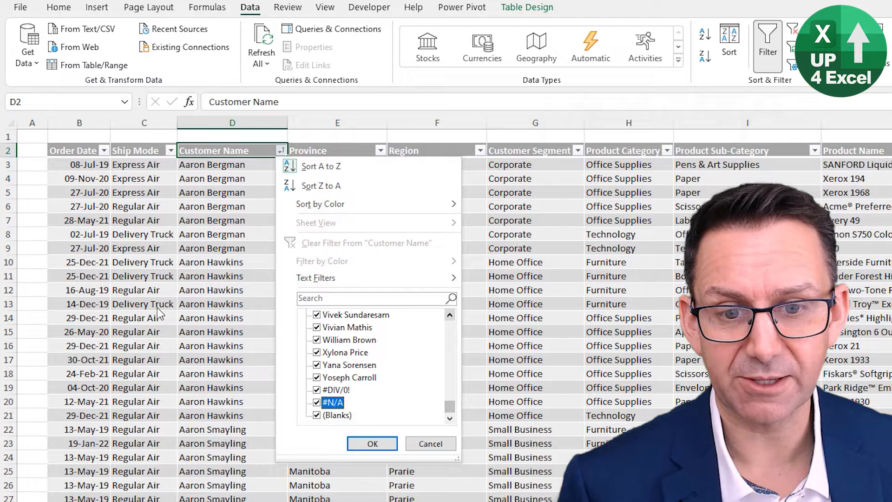
key(Home)
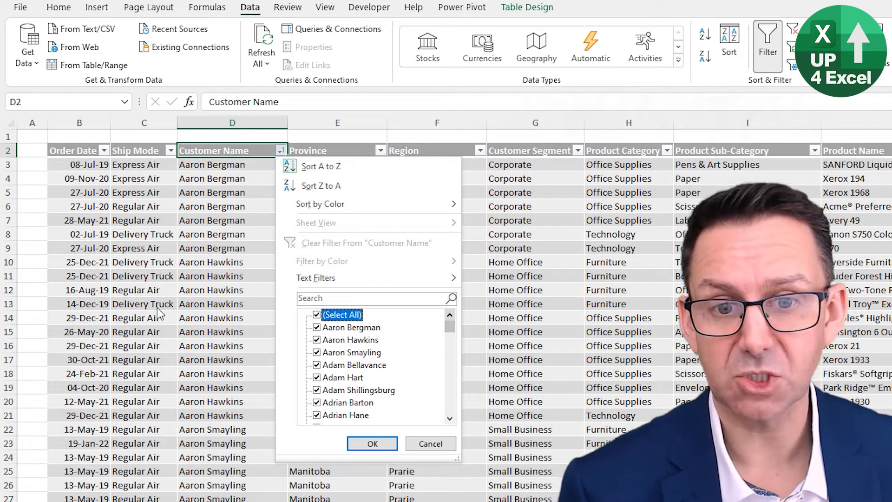
Step: Filter Customer Name to show only (Blanks), deselecting all other values
key(space)
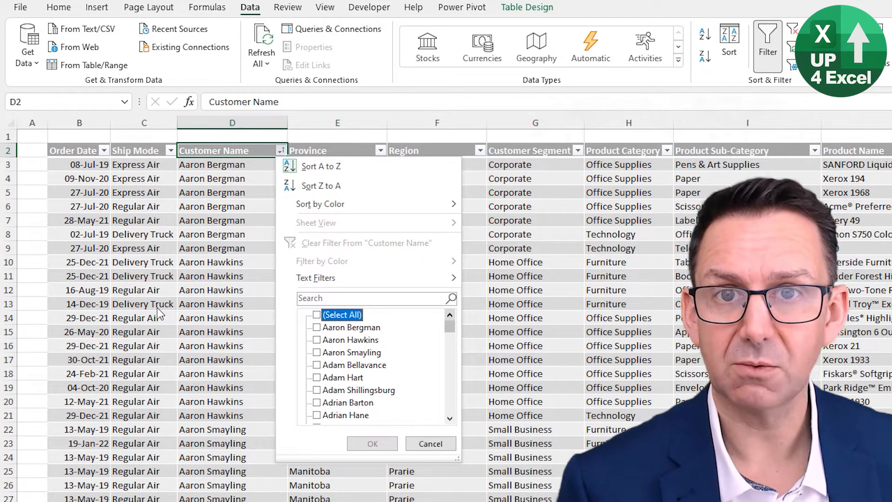
key(space)
key(space)
key(End)
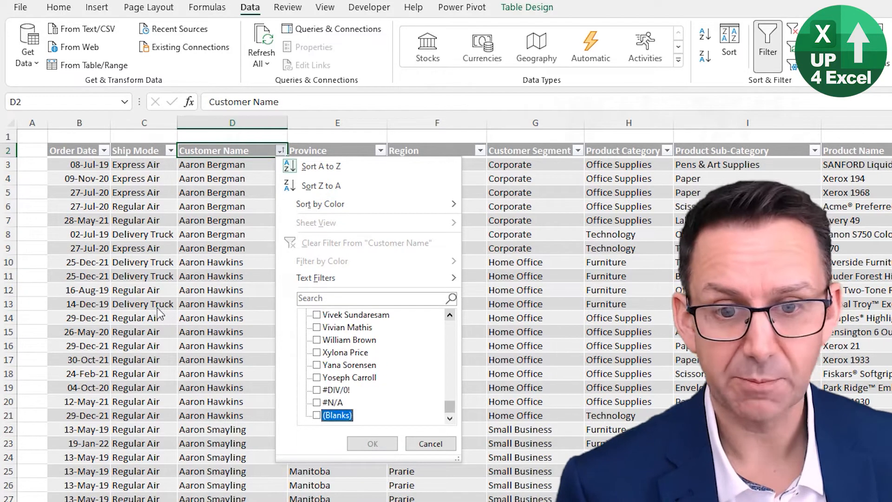
key(space)
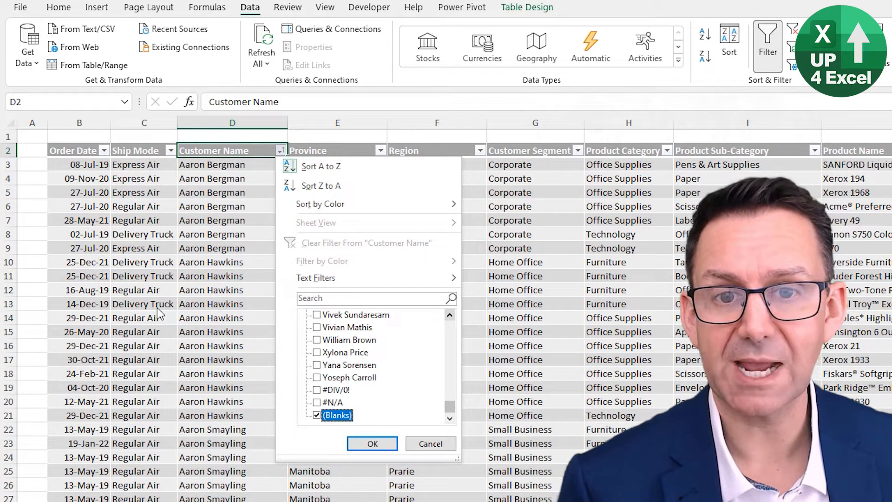
key(Return)
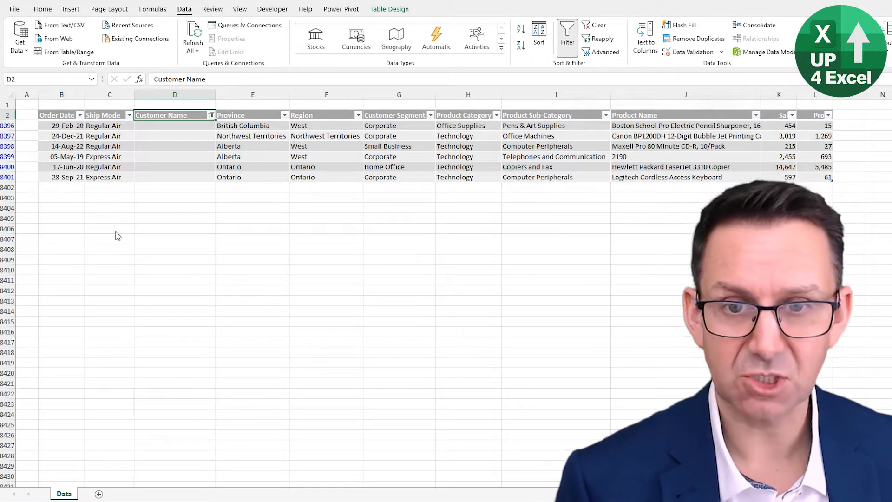
Step: Discard the accidental entry in the Customer Name header and clear the table's filter
text(ac)
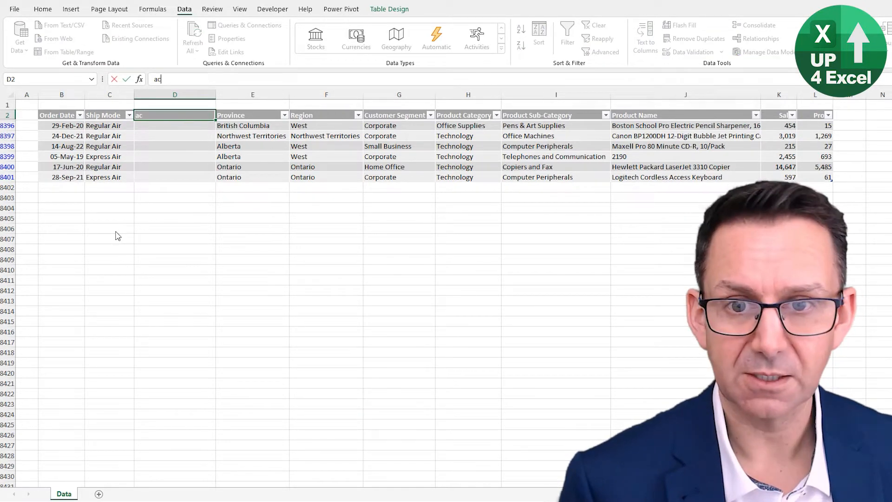
key(Escape)
key(alt+a)
key(c)
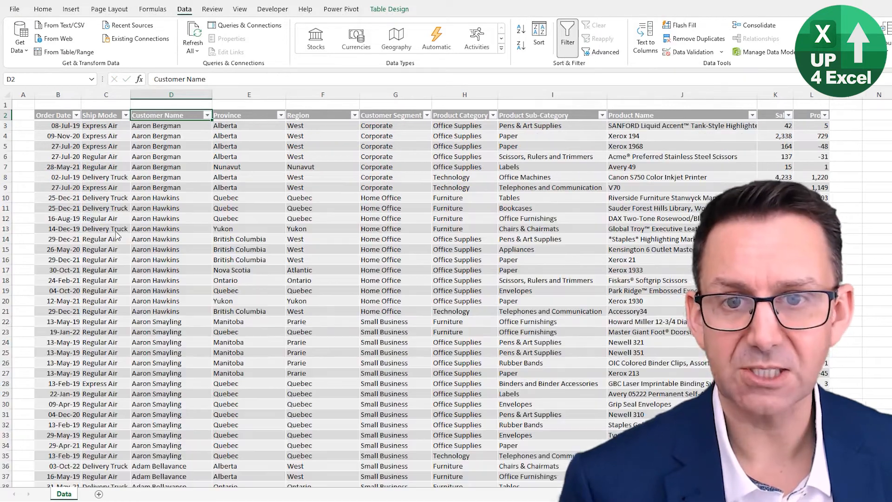
Step: Reapply the Customer Name filter with every value deselected except (Blanks)
key(alt+Down)
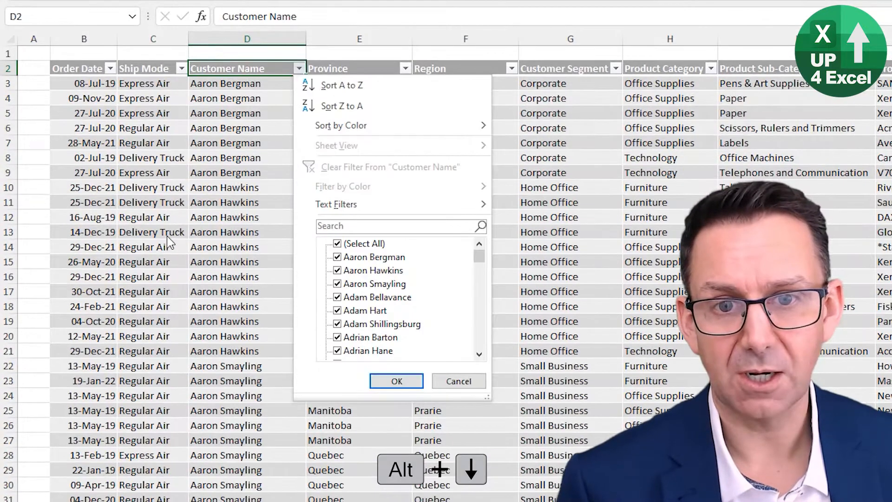
key(Tab)
key(space)
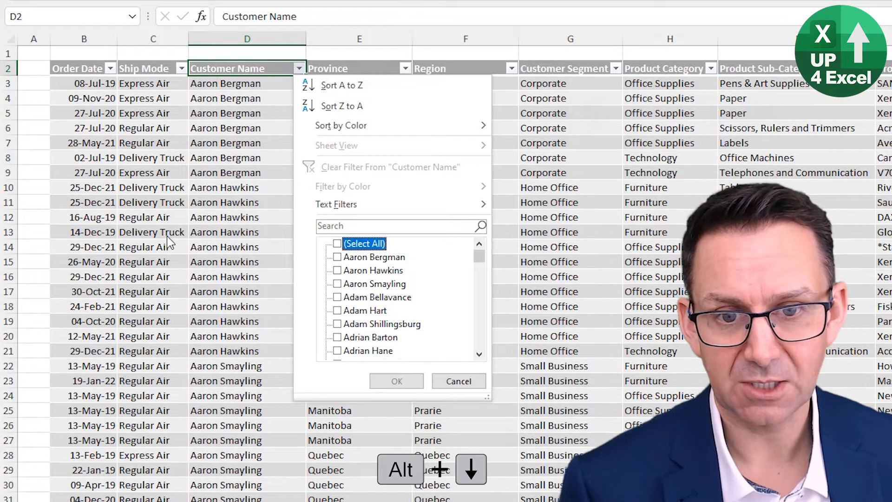
key(End)
key(space)
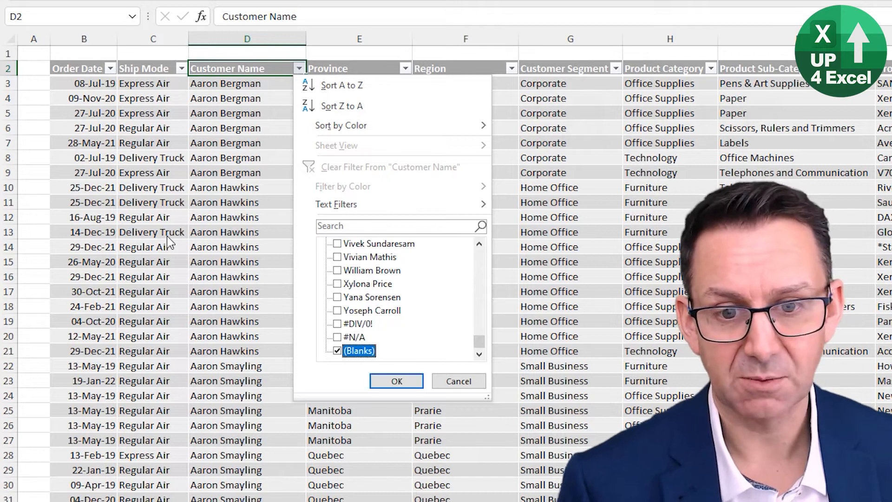
key(Return)
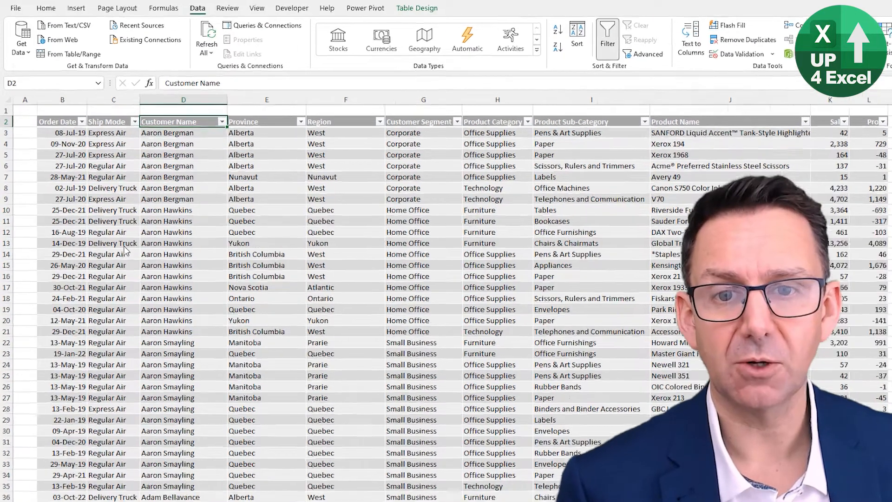
Step: Filter Customer Name for blank cells using an Equals text filter with no value, and clear that filter
key(alt+Down)
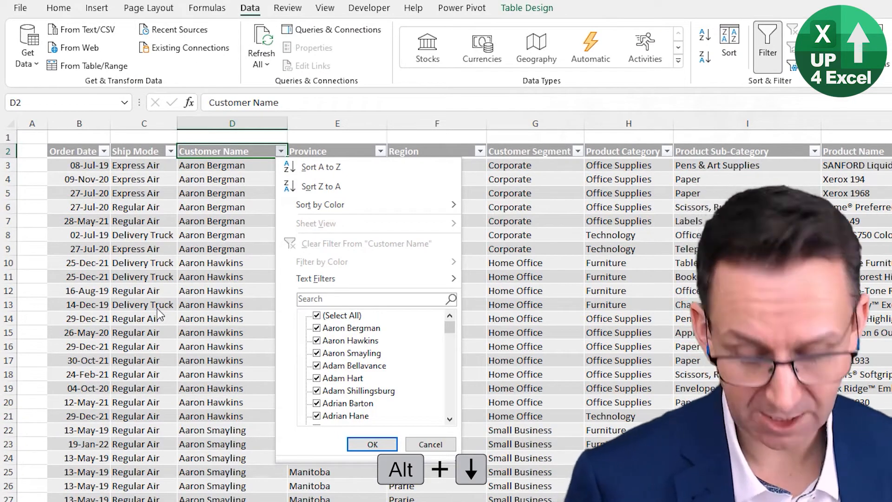
key(f)
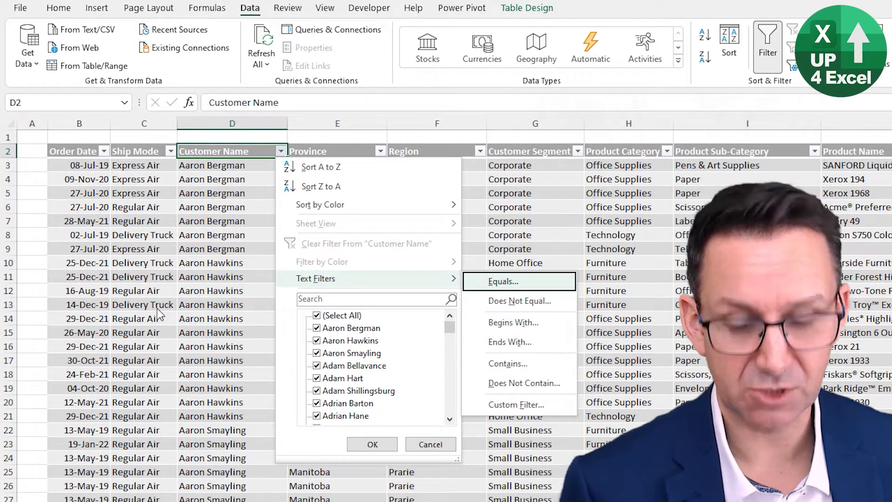
key(e)
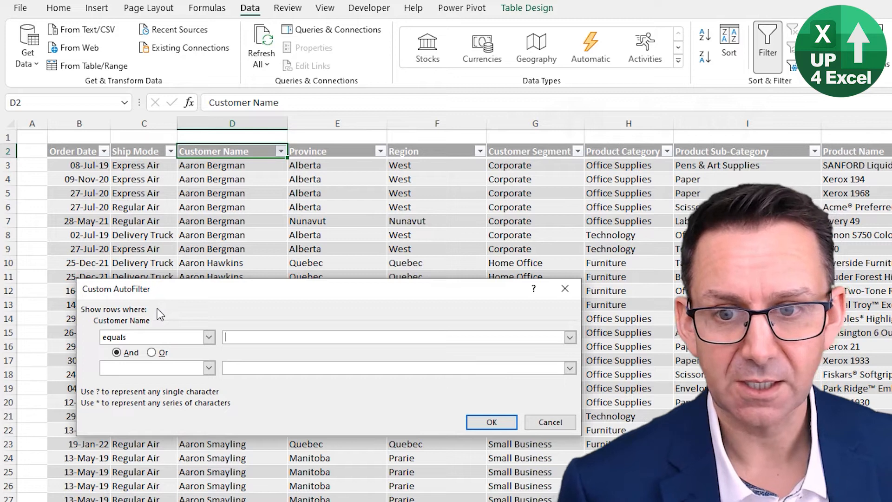
key(Return)
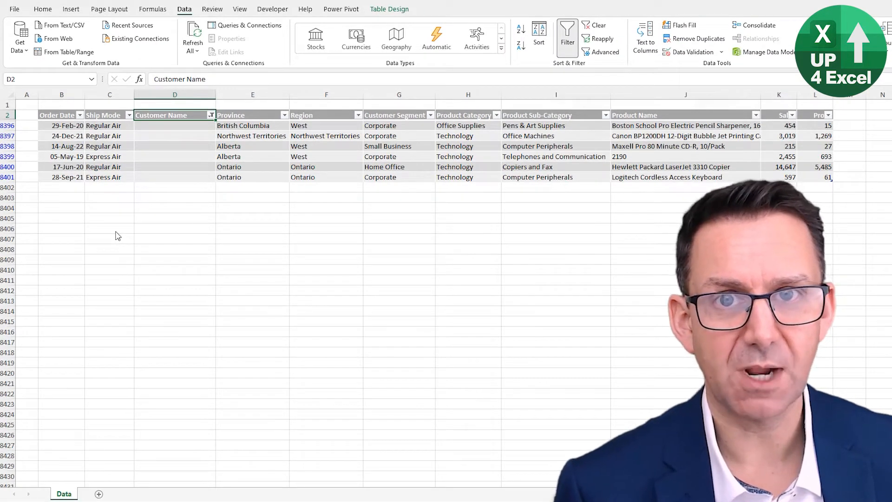
key(alt+a)
key(c)
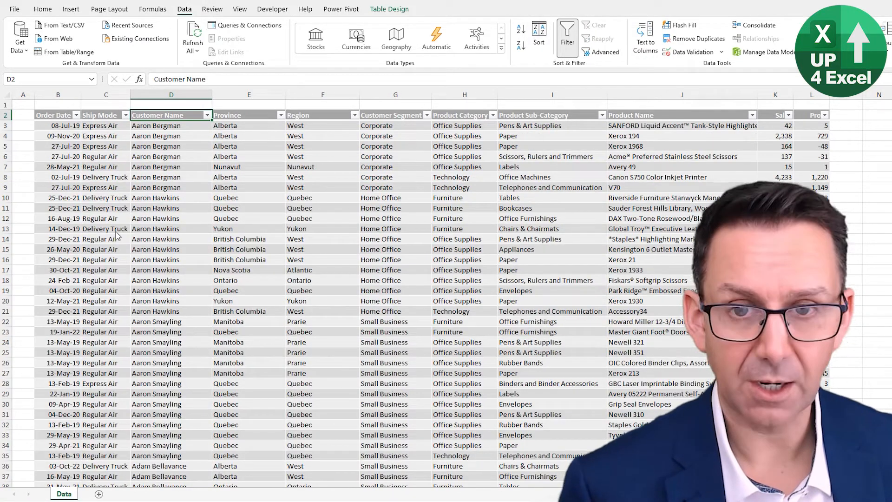
Step: Filter Customer Name again with an Equals text filter left without a value to find blank cells
key(alt)
key(alt+Down)
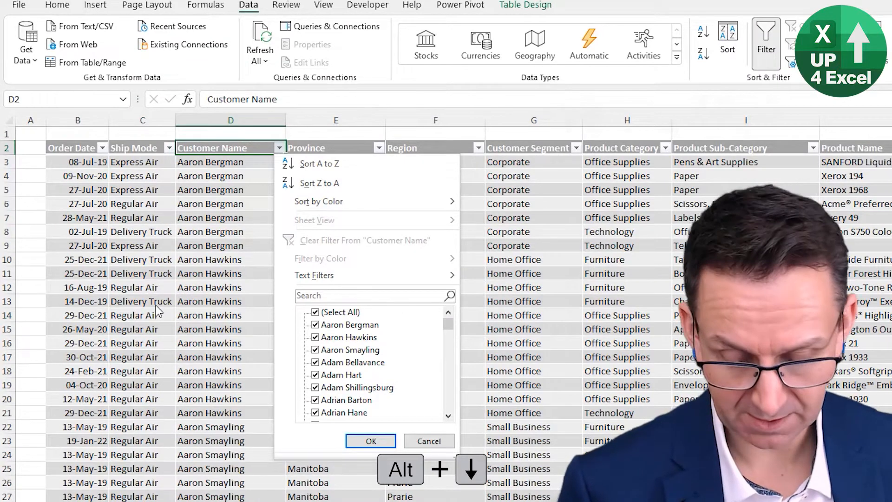
key(f)
key(Return)
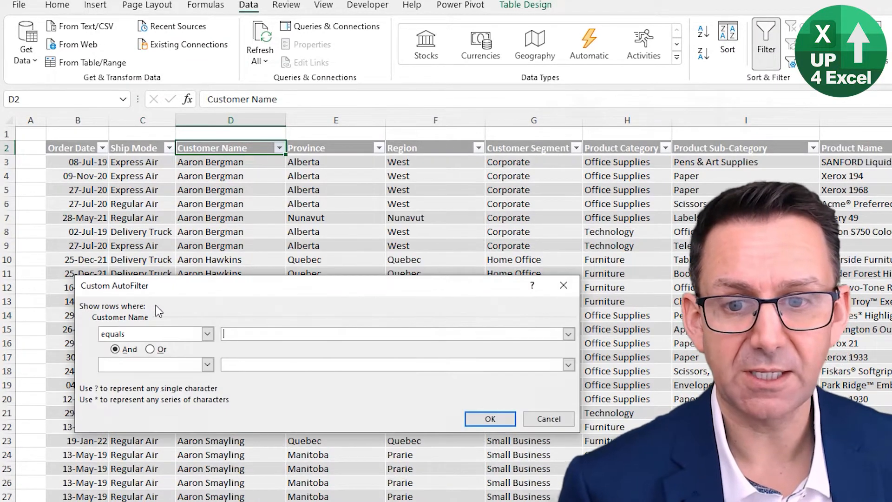
key(Return)
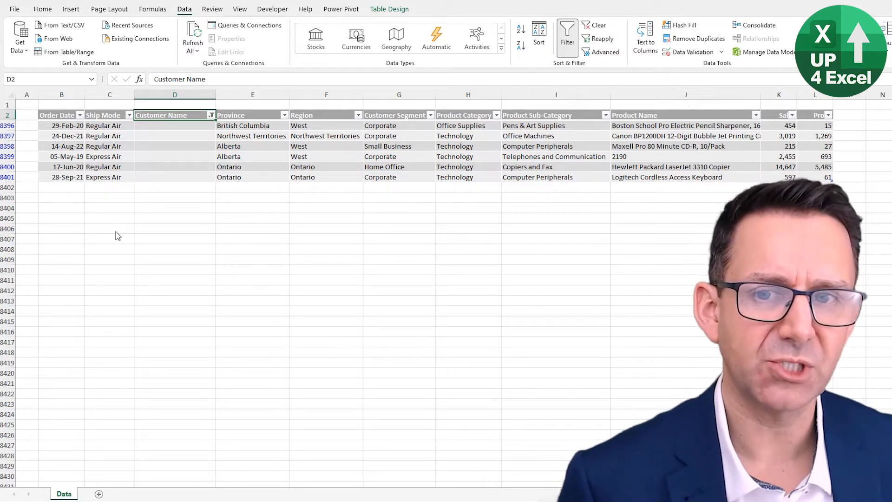
Step: Clear the Customer Name filter and filter the column to the error values found by searching for #
key(alt+a)
key(c)
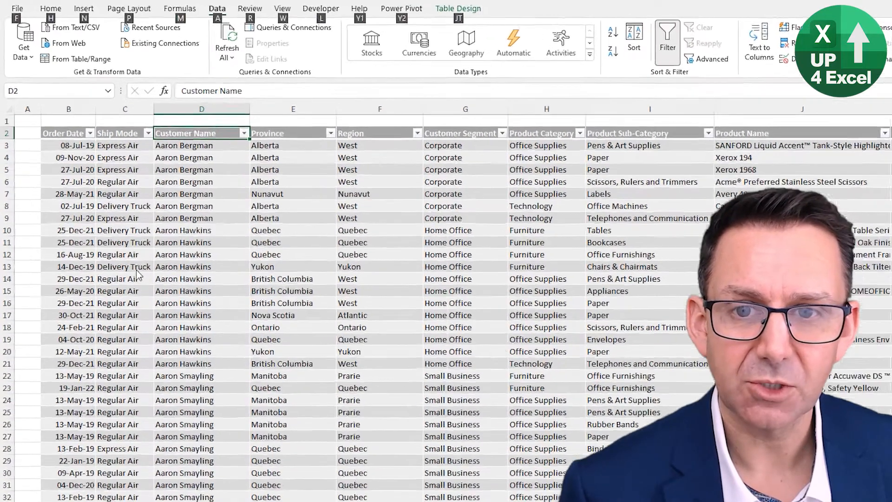
key(alt+Down)
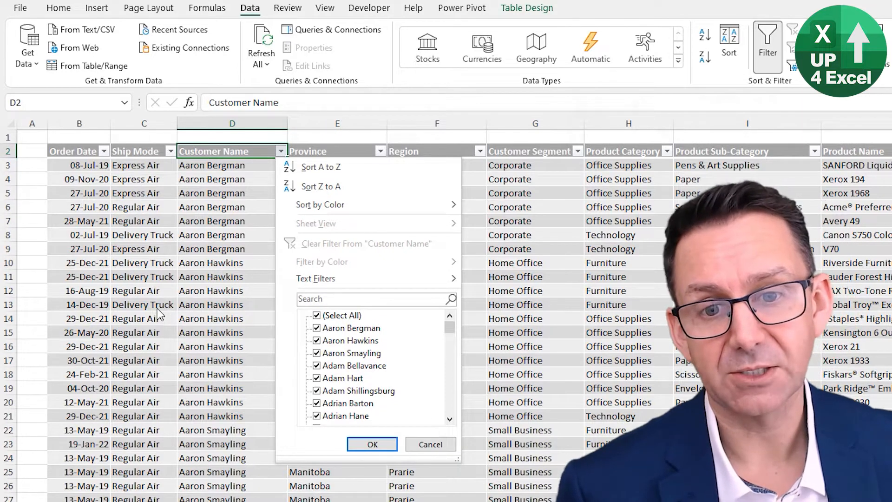
key(e)
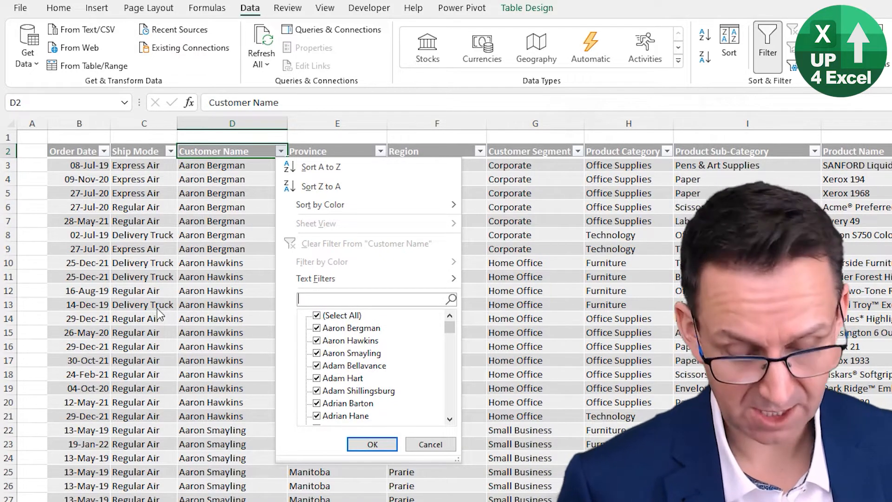
text(#)
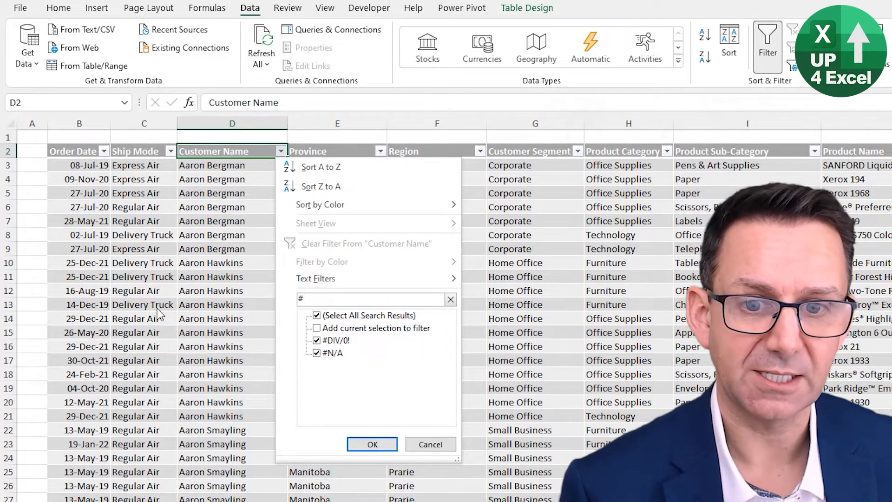
key(Return)
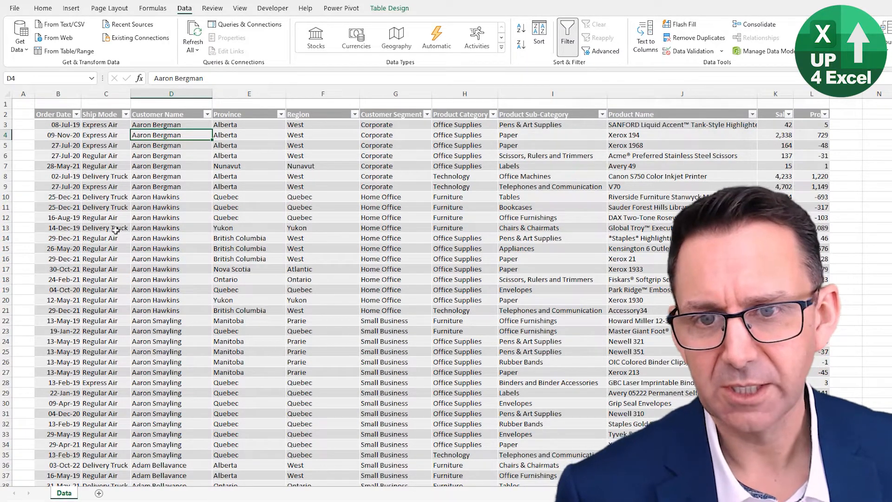
Step: Select cell J16, the Xerox 21 entry in the Product Name column
key(Down)
key(Down)
key(Down)
key(Down)
key(Down)
key(Down)
key(Down)
key(Down)
key(Right)
key(Right)
key(Right)
key(Right)
key(Right)
key(Right)
key(Right)
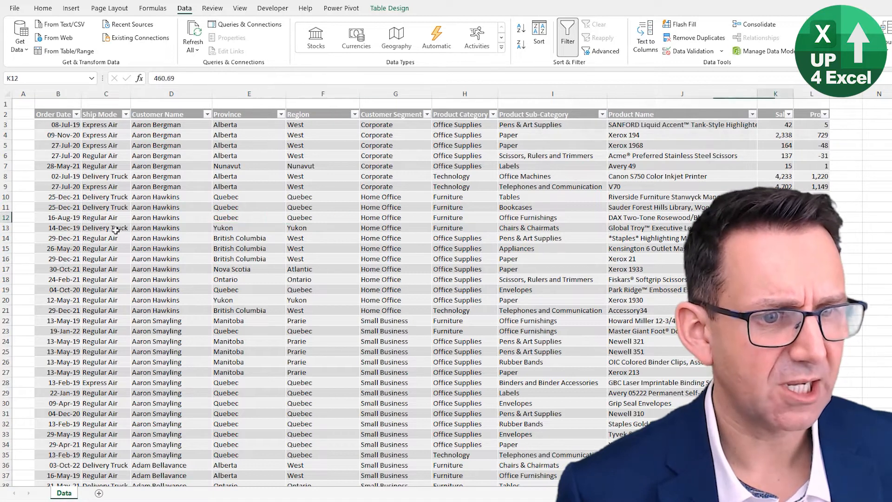
key(Down)
key(Down)
key(Down)
key(Down)
key(Left)
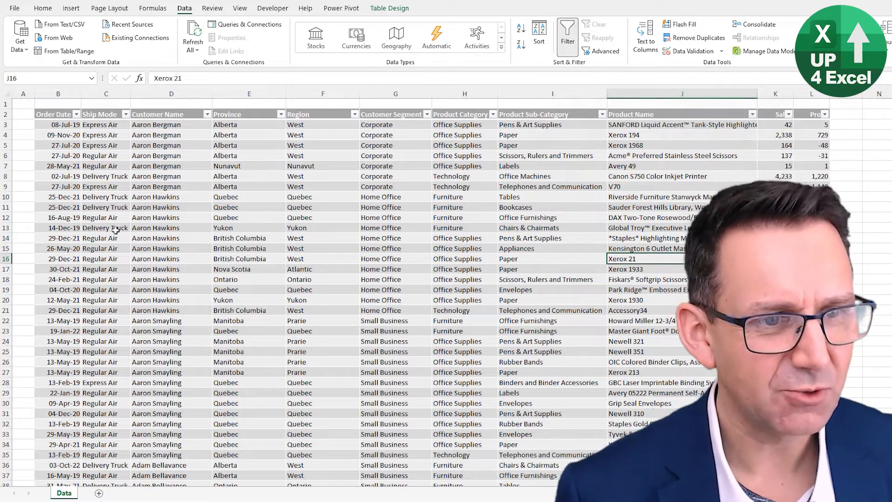
Step: Search the Product Name header's filter list for "xerox 21"
key(ctrl+Up)
key(alt+Down)
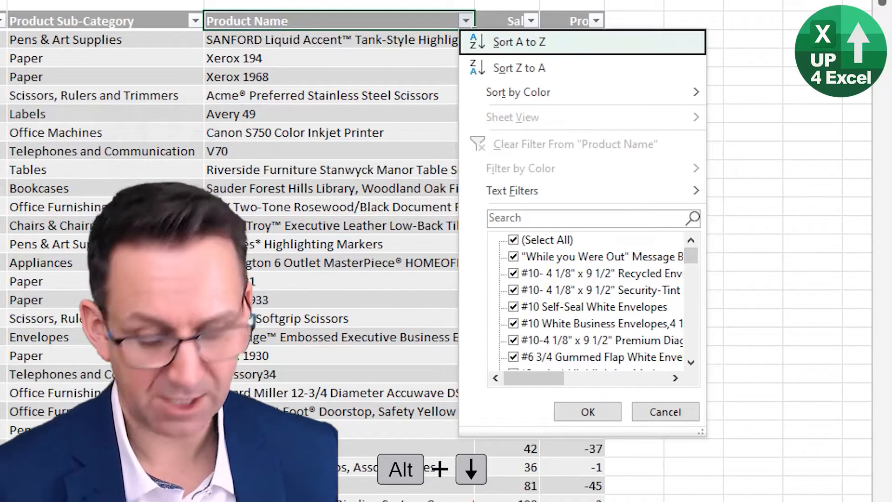
key(e)
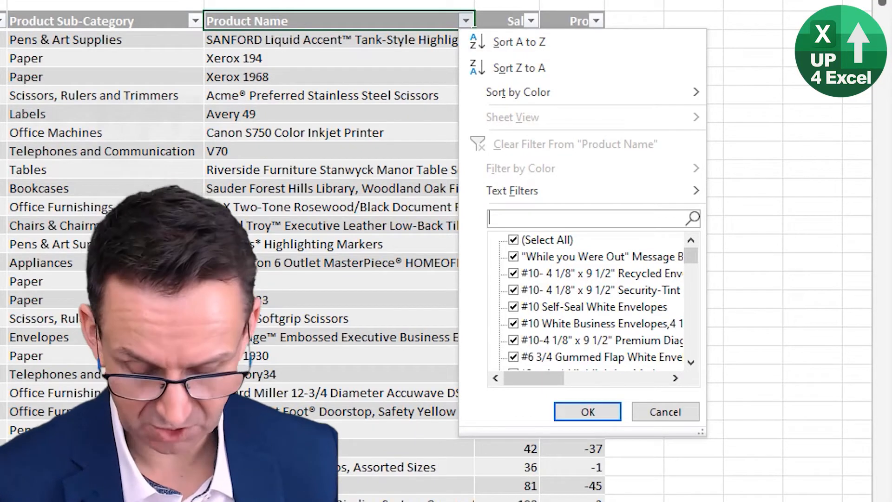
text(xe)
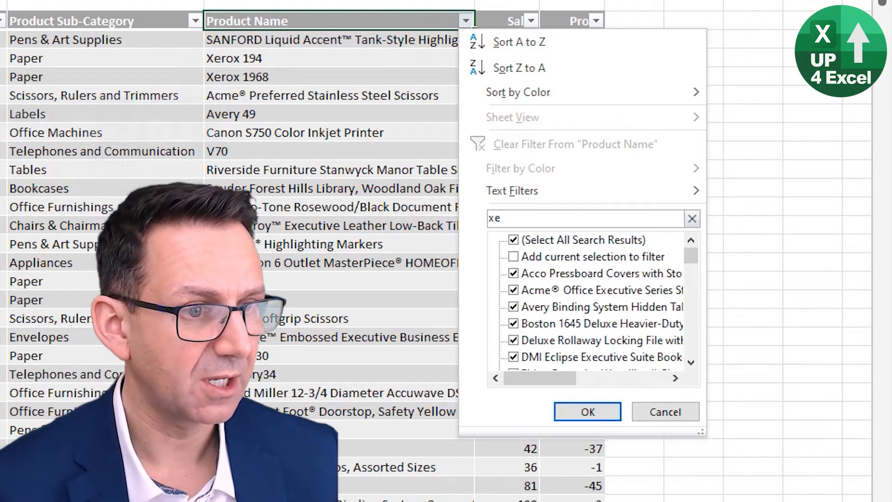
text(r)
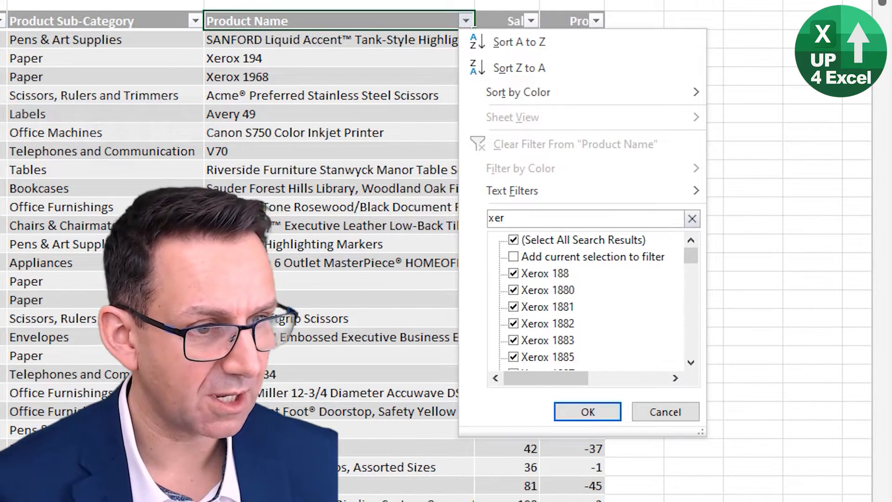
text(ox 21)
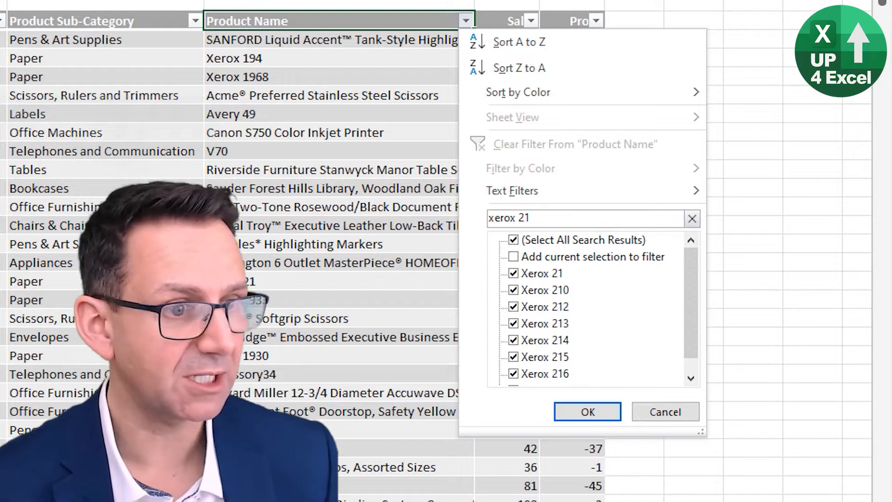
Step: Deselect all search results except Xerox 21 and apply the Product Name filter
key(Tab)
key(Tab)
key(space)
key(Down)
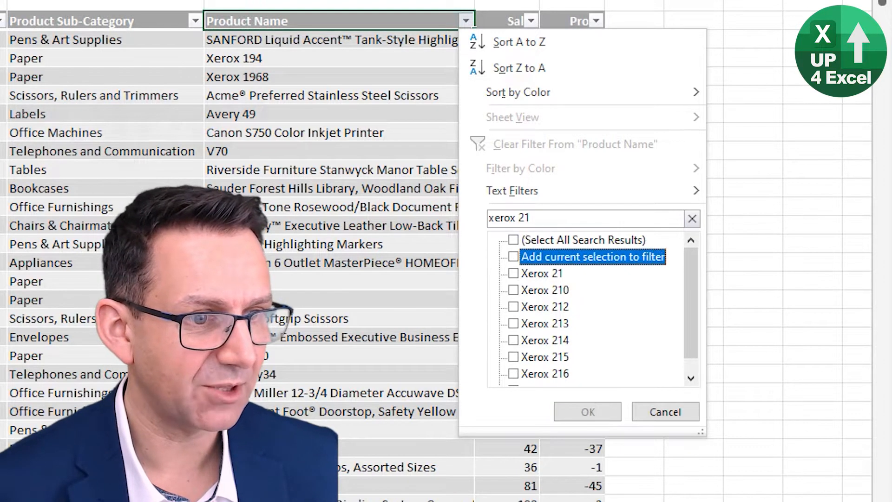
key(Down)
key(space)
key(Return)
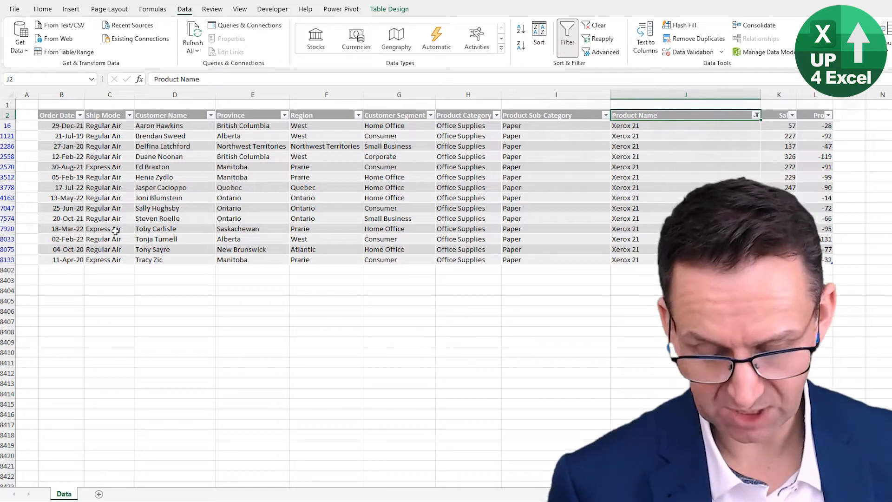
Step: Clear the Product Name filter and return to the Xerox 21 cell in row 16
key(alt+a)
key(c)
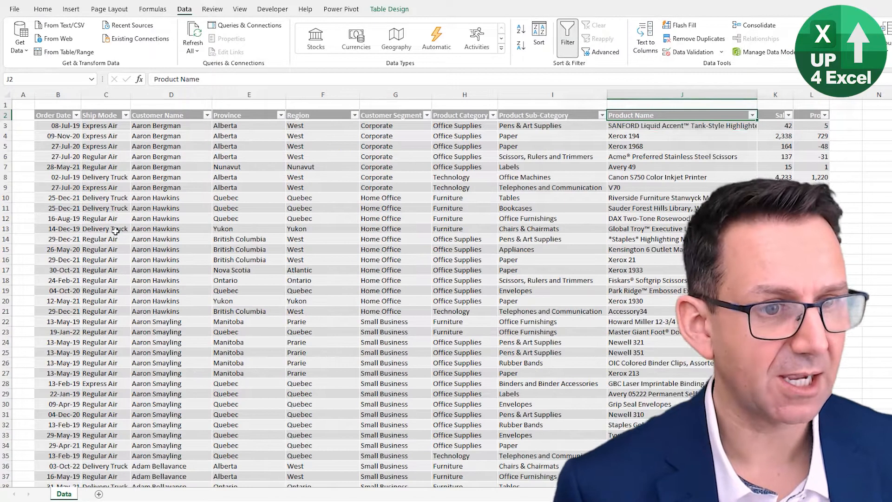
key(Down)
key(Down)
key(Down)
key(Down)
key(Down)
key(Down)
key(Down)
key(Down)
key(Down)
key(Down)
key(Down)
key(Down)
key(Down)
key(Down)
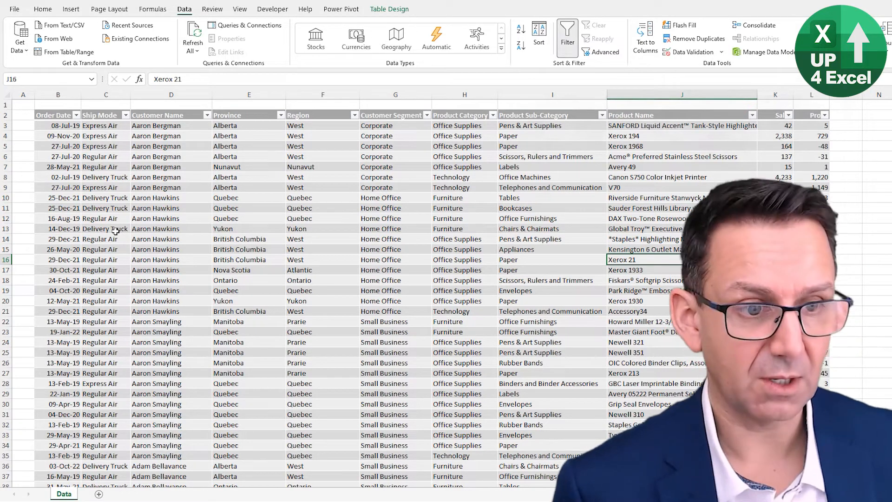
right_click(115, 231)
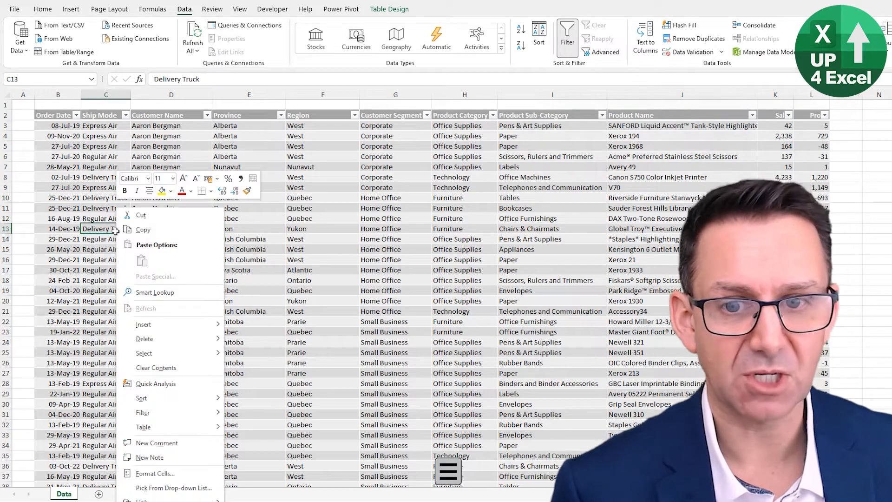
right_click(617, 261)
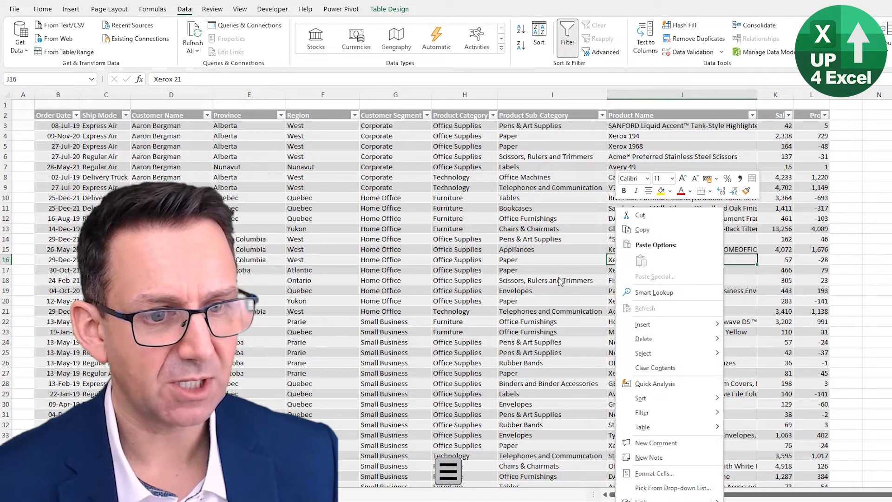
key(Escape)
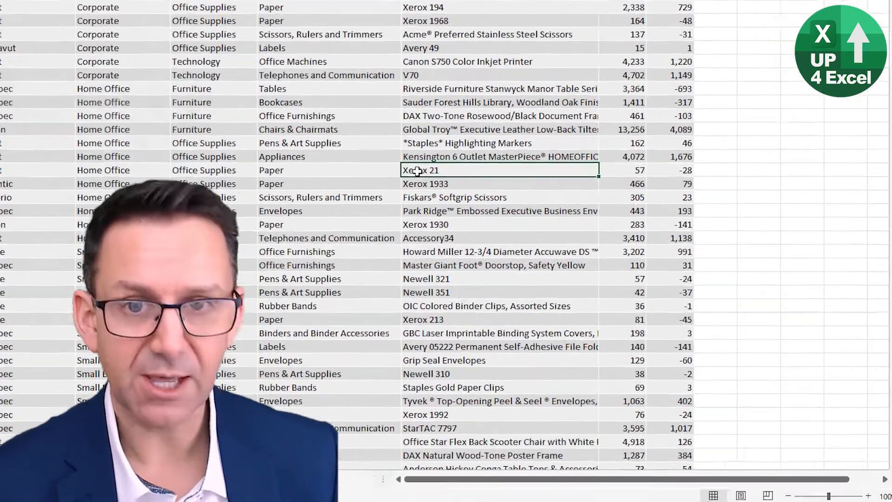
Step: Filter the table by the value of the selected Xerox 21 cell using Filter by Selected Cell's Value
right_click(619, 261)
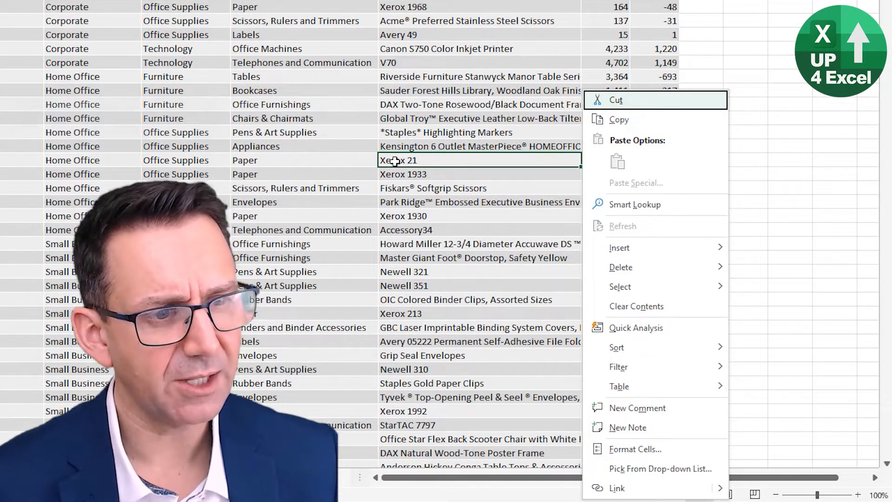
key(Down)
key(Up)
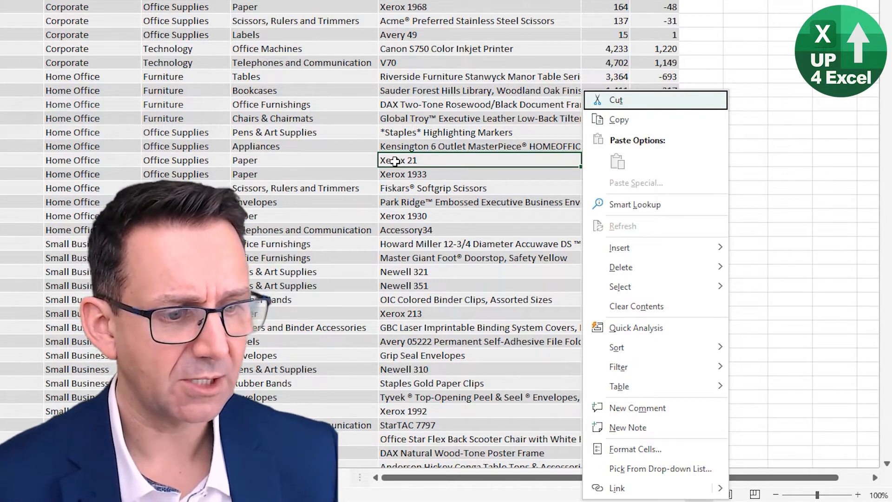
key(Down)
key(Down)
key(Down)
key(Down)
key(Down)
key(Down)
key(Down)
key(Down)
key(Down)
key(Down)
key(Down)
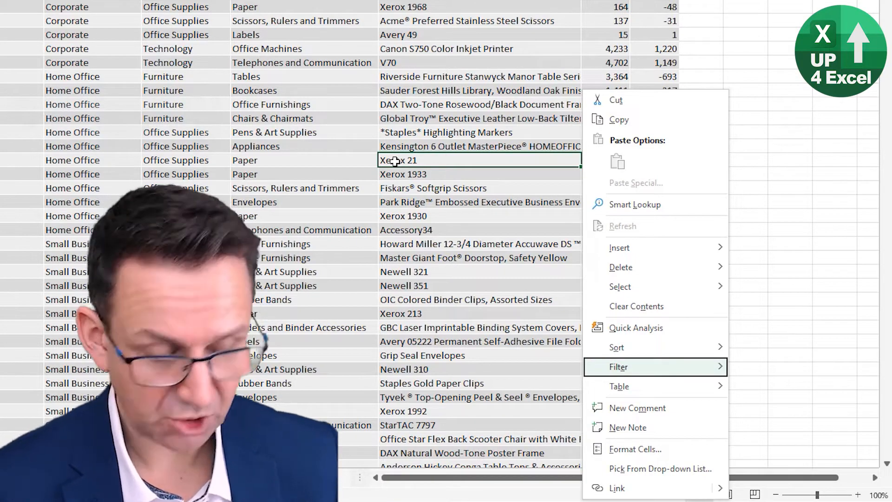
key(Right)
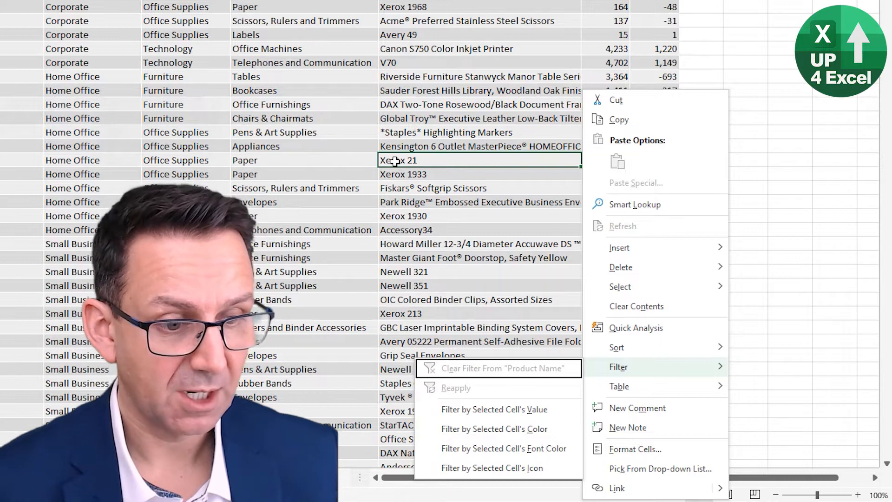
key(Down)
key(Down)
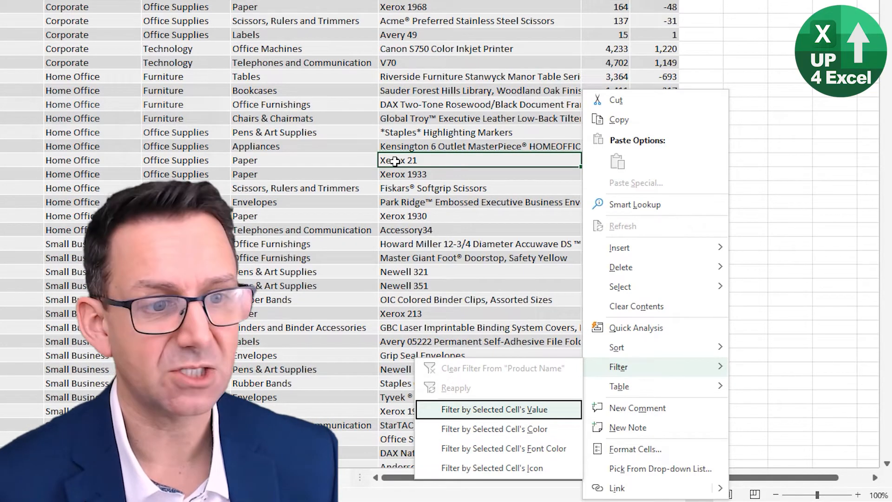
key(Return)
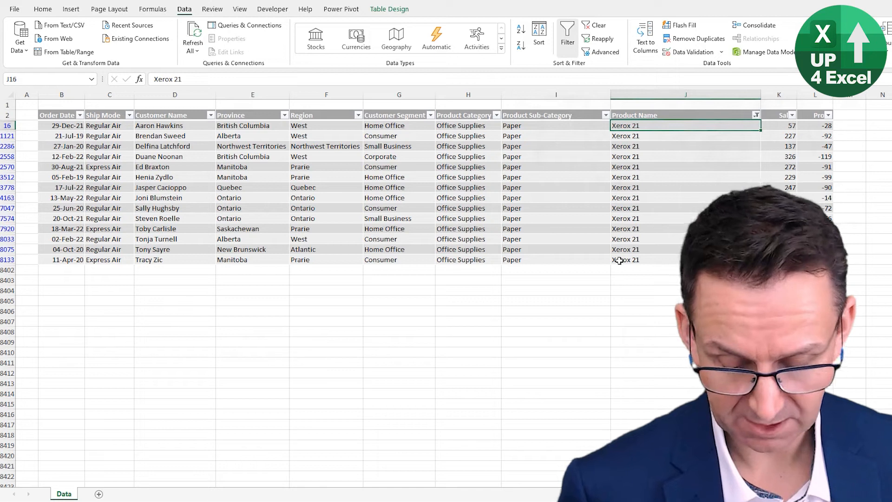
Step: Clear the Xerox 21 filter and reapply it from cell J16 with Filter by Selected Cell's Value
key(alt)
key(a)
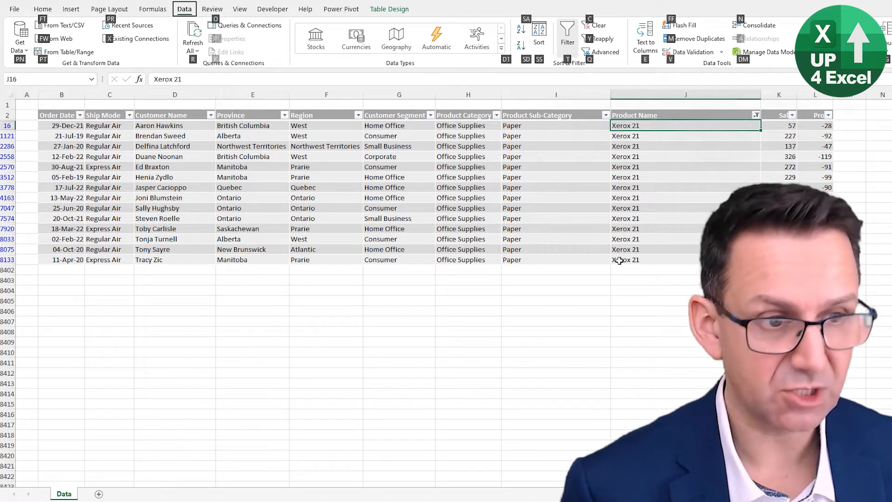
key(c)
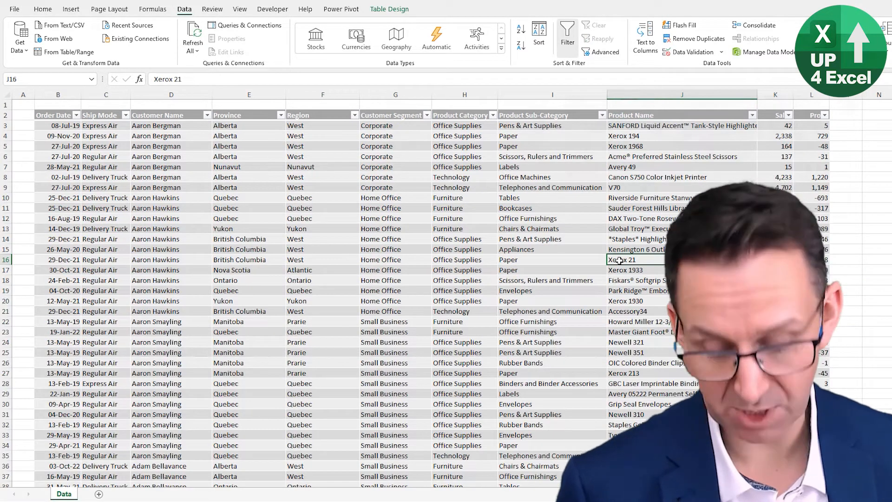
key(Menu)
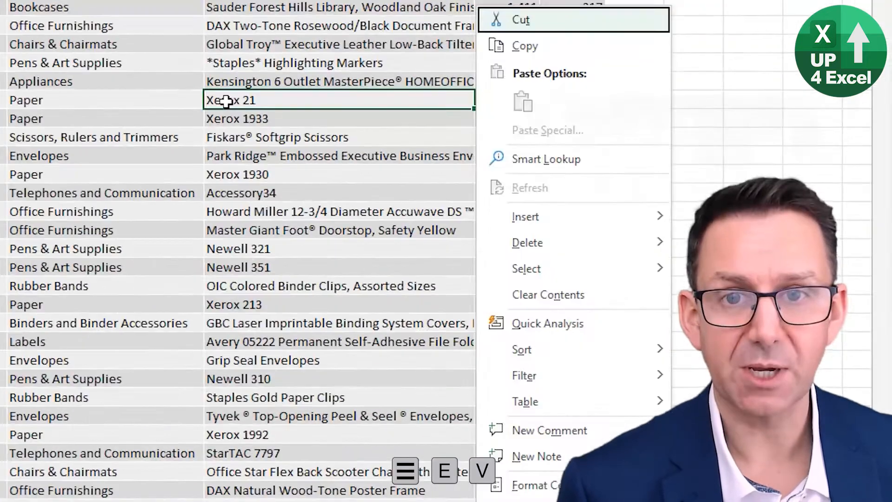
key(e)
key(v)
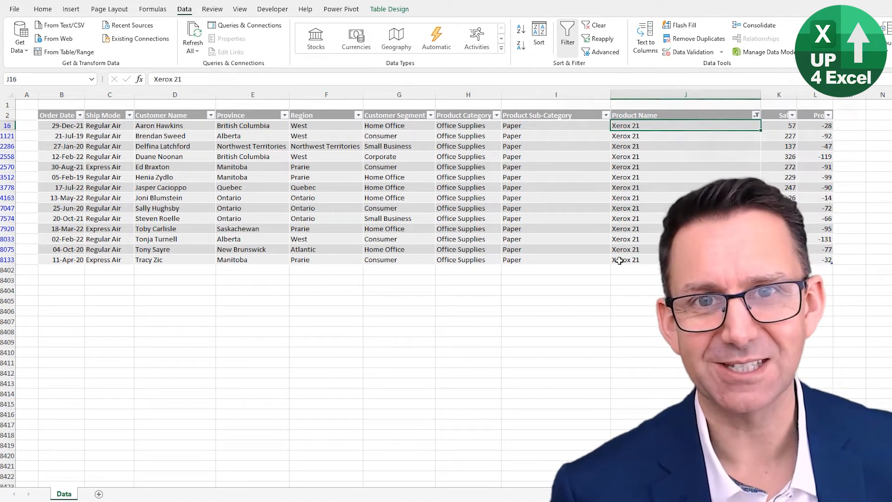
Step: Clear the Product Name filter, and view the Filter options available for the selected Xerox 21 cell without applying any
key(alt+a)
key(c)
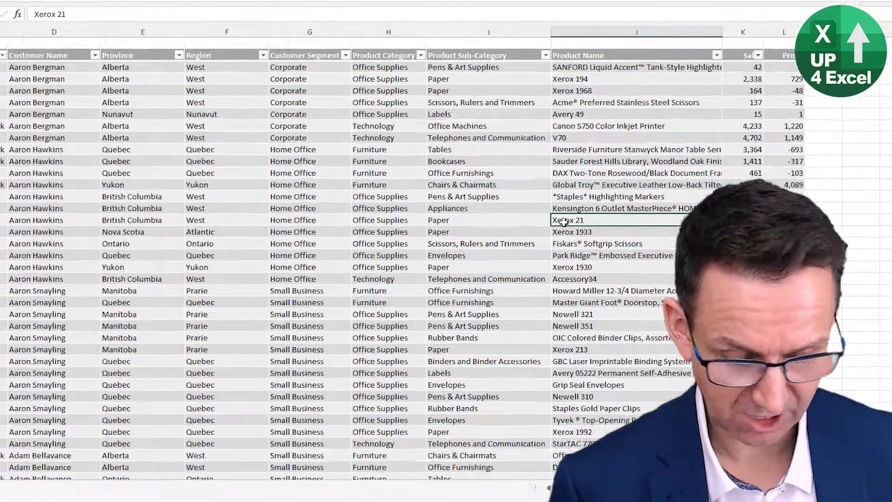
right_click(618, 261)
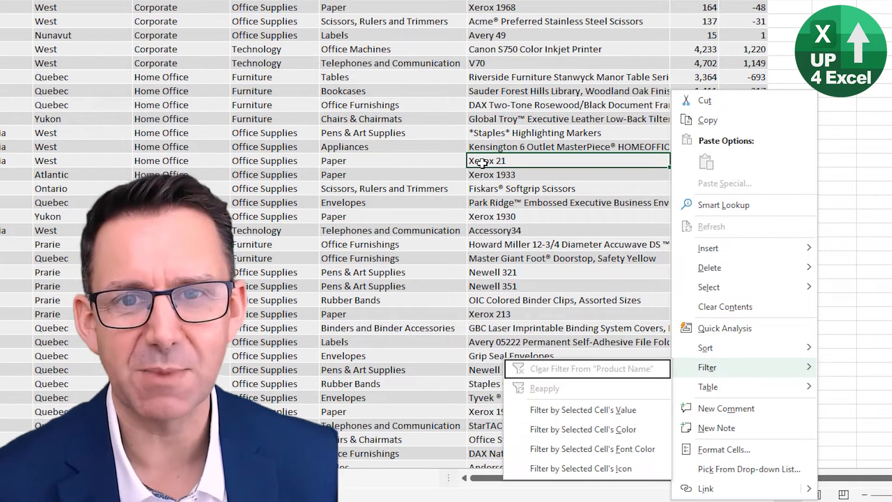
key(v)
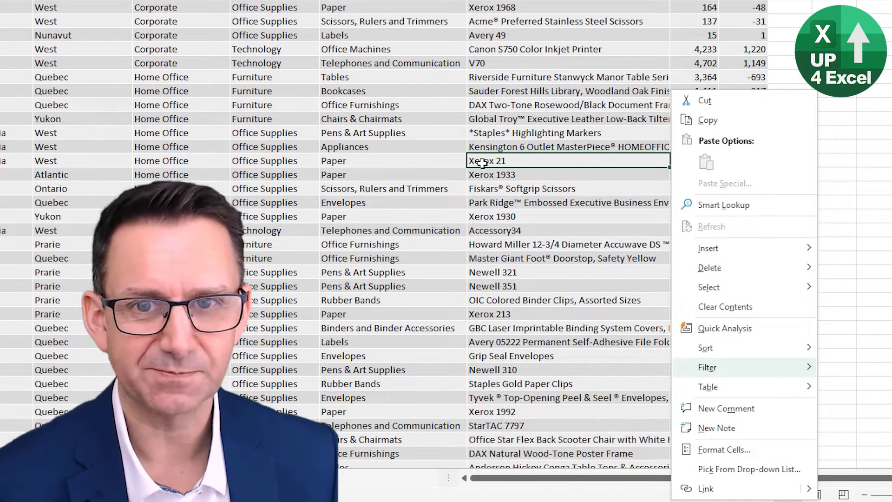
key(Escape)
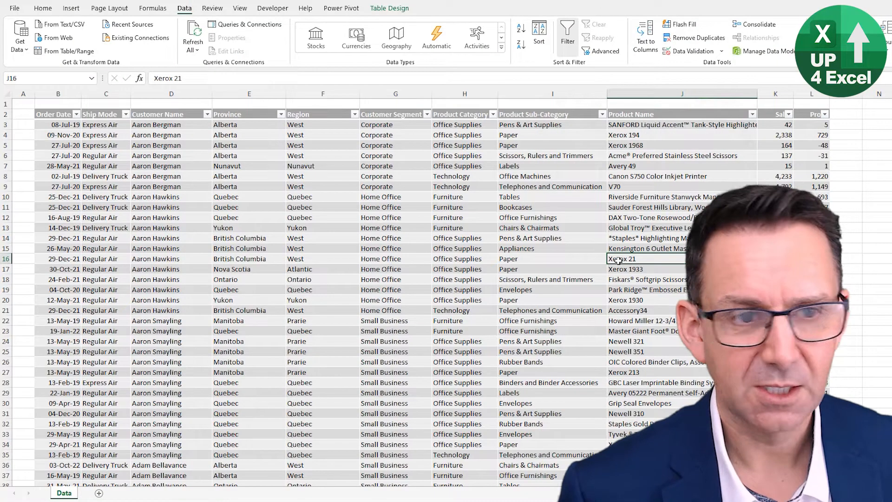
Step: Filter the Sales column to values less than 100 using the Less Than number filter
key(Right)
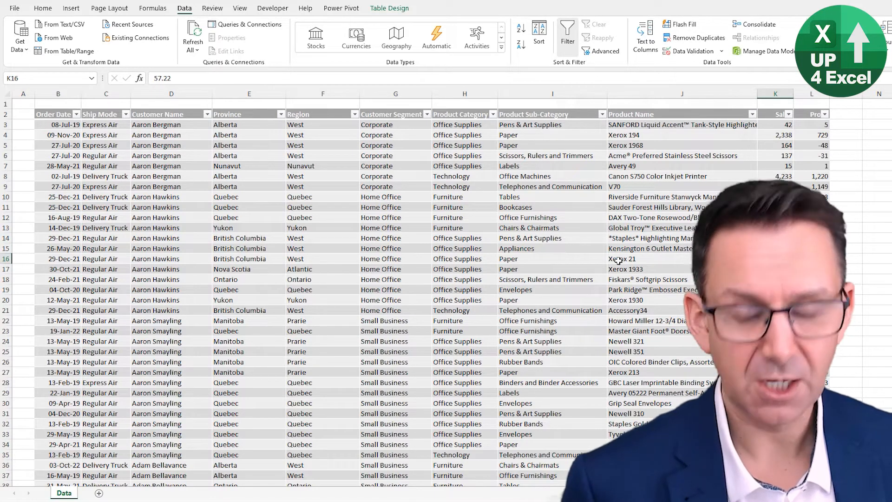
key(shift+alt+Down)
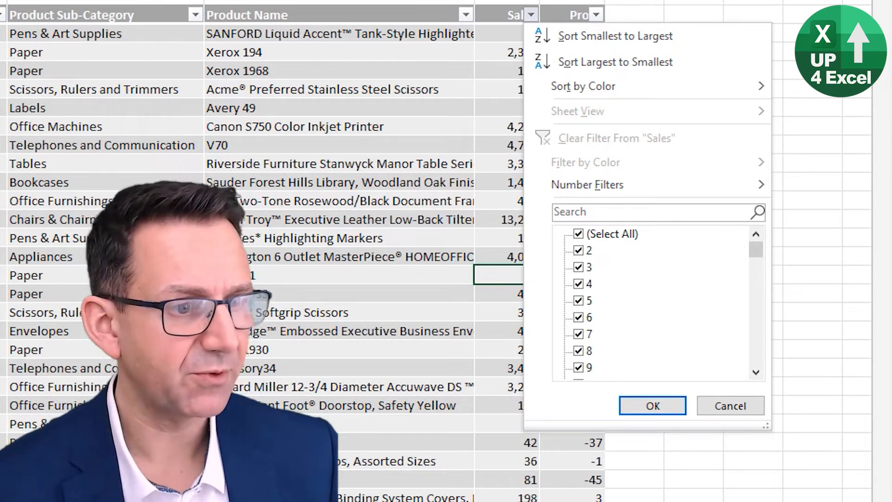
key(f)
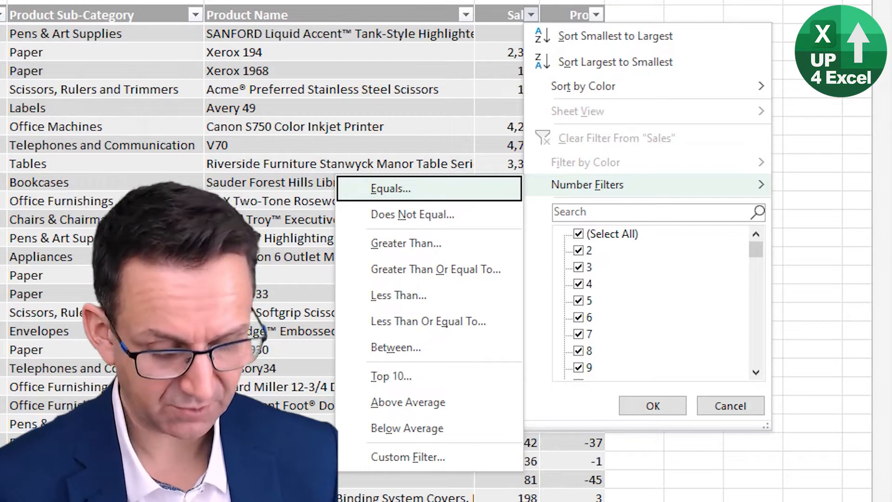
key(l)
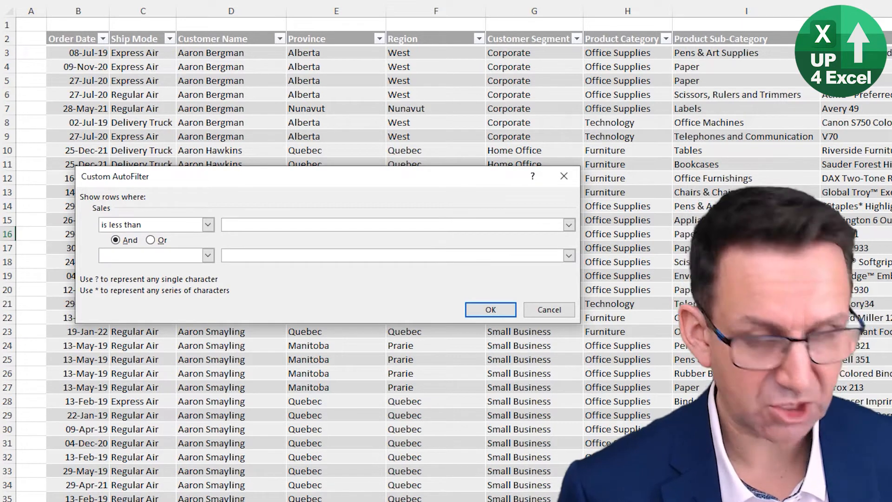
text(100)
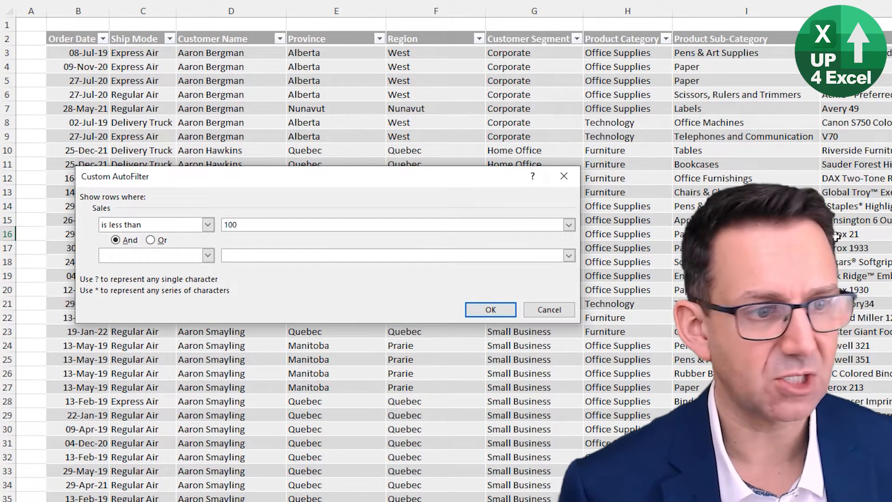
key(Return)
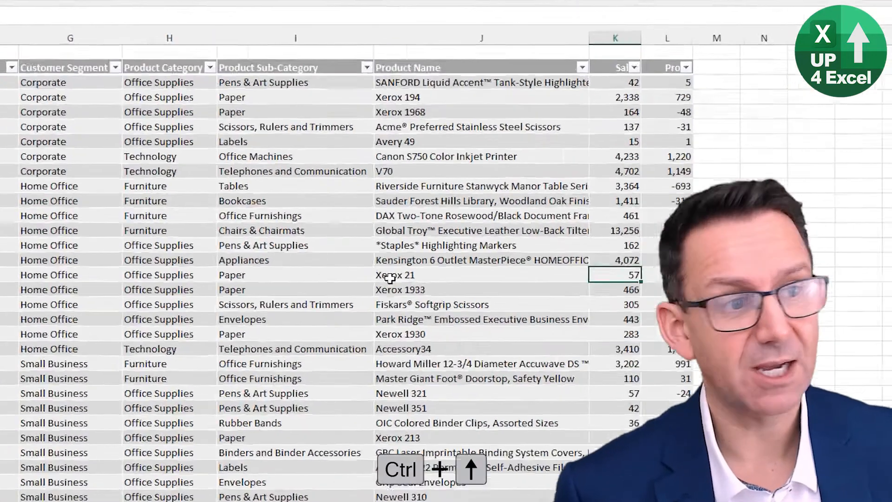
Step: Add a table column with the header Combined directly after the Profit column
key(ctrl+Up)
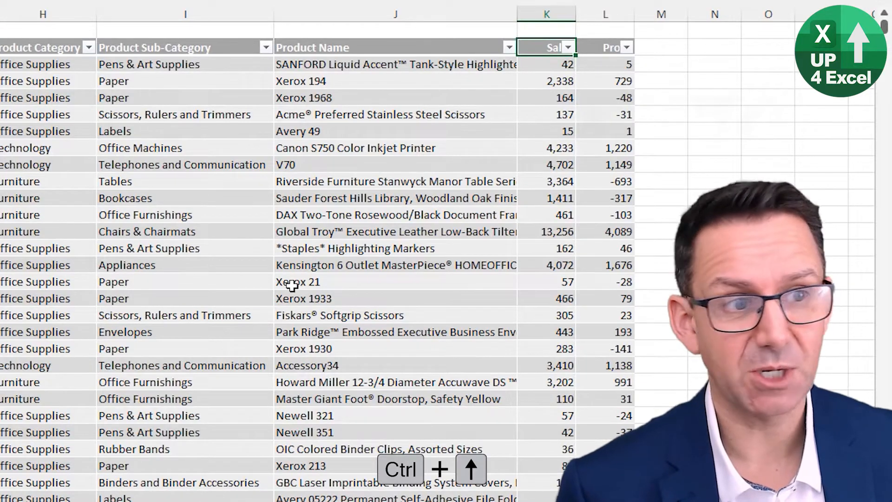
key(Right)
key(Right)
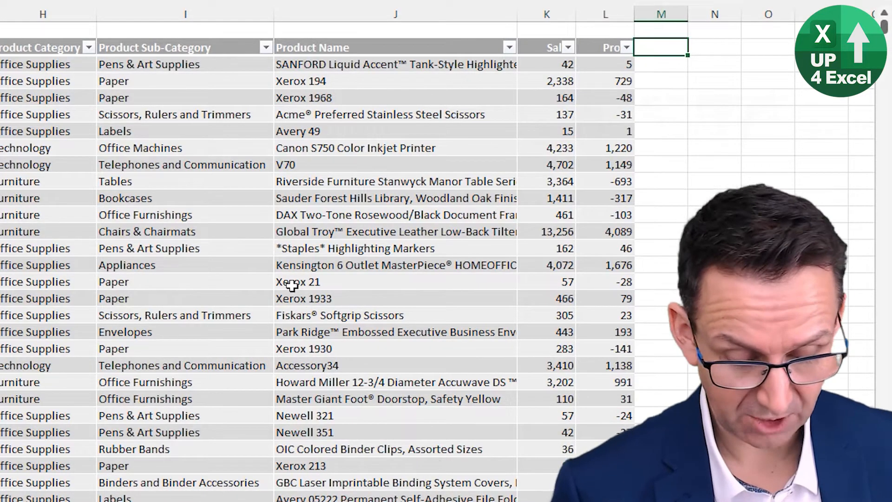
text(Combined)
key(Return)
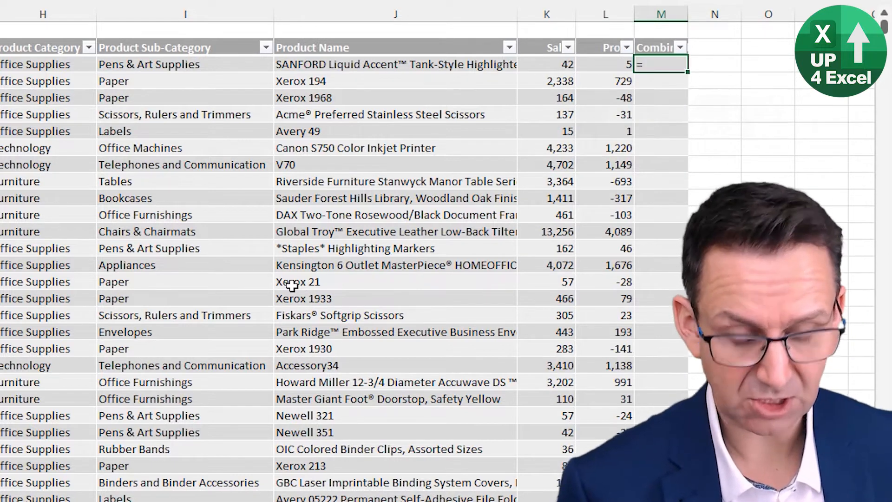
Step: Fill the Combined column with a TEXTJOIN formula joining Order Date through Profit, using a space delimiter and TRUE to ignore empty cells
text(=textjoin()
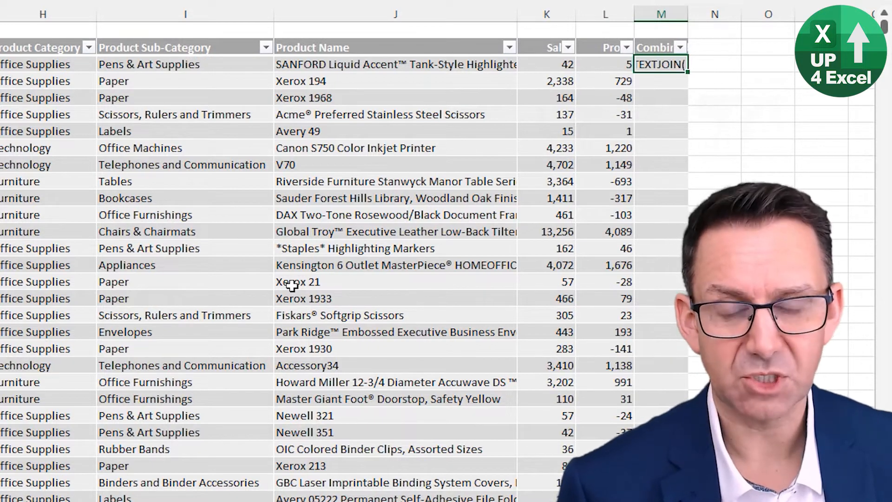
text(" ")
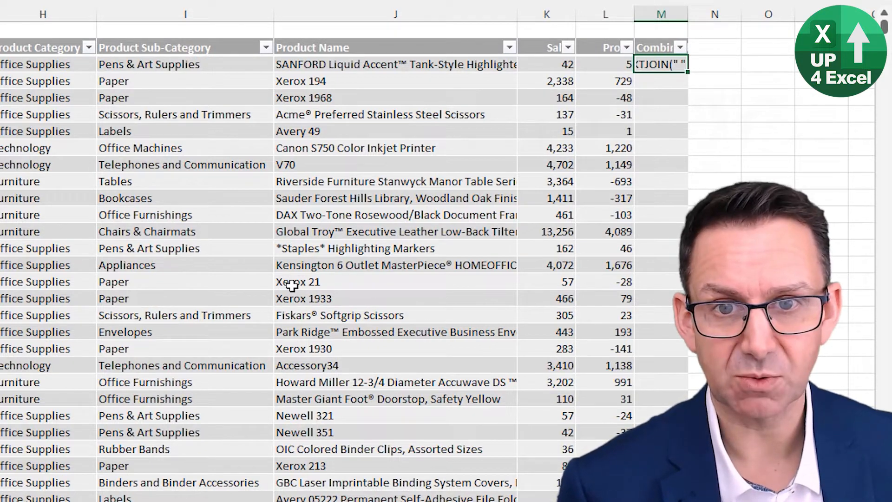
text(,)
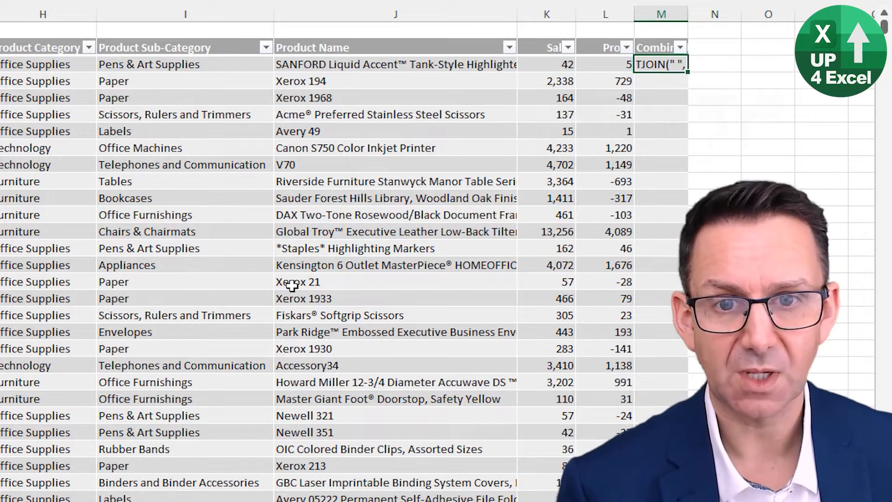
text(TRUE)
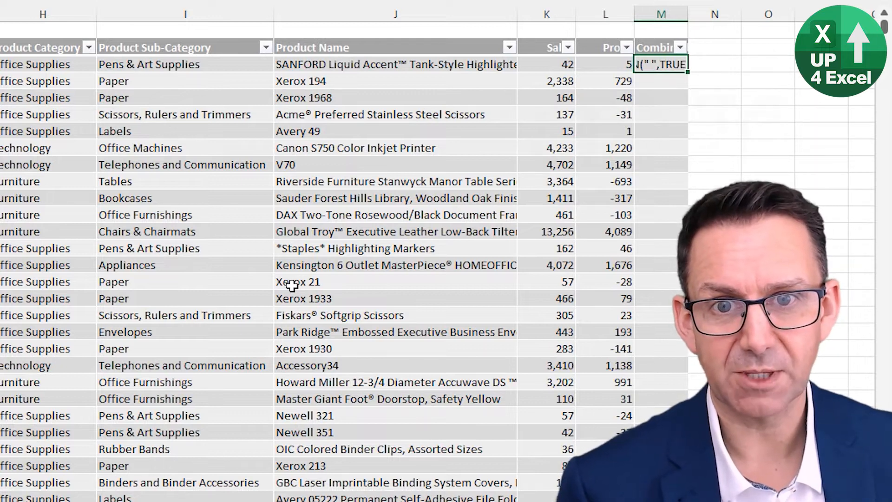
text(,)
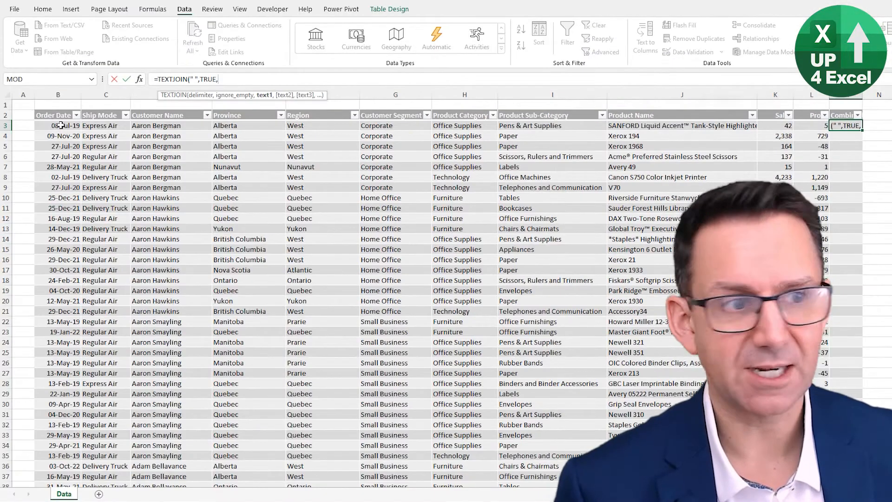
drag(53, 126, 805, 127)
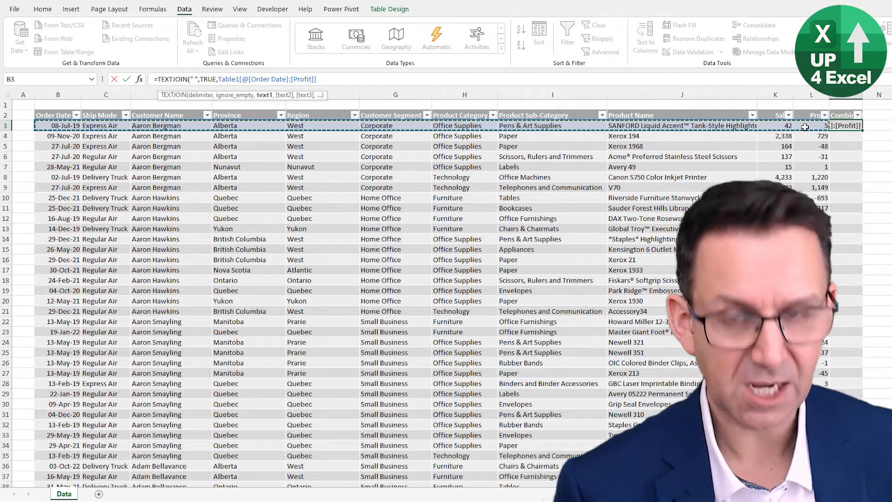
text())
key(Return)
Step: Filter the table from the Combined column header by searching its values for "office"
key(ctrl+Up)
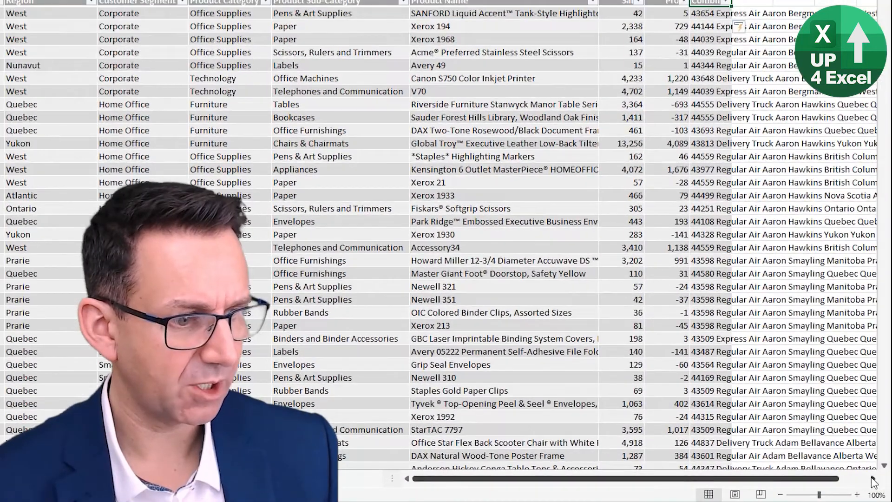
click(874, 480)
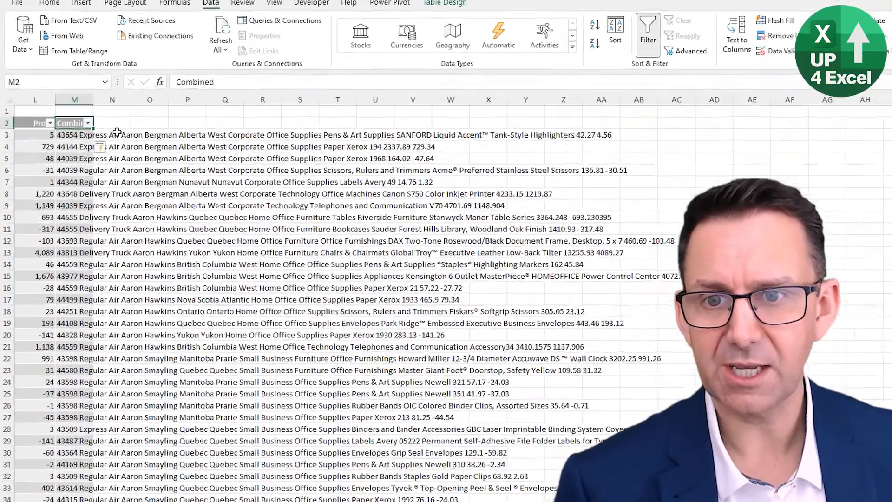
key(alt+Down)
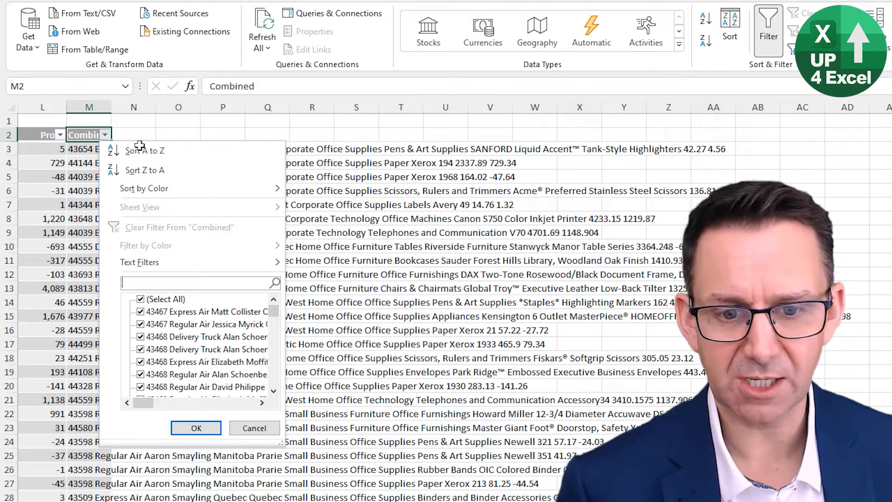
text(office)
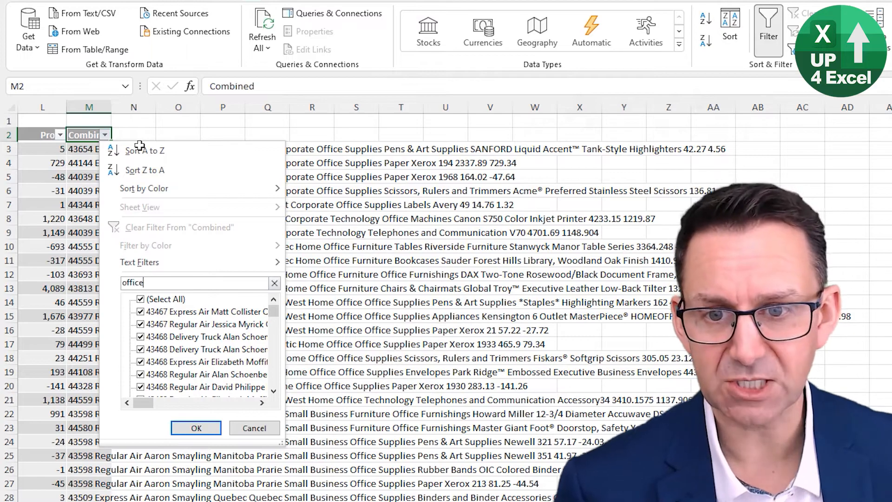
key(Return)
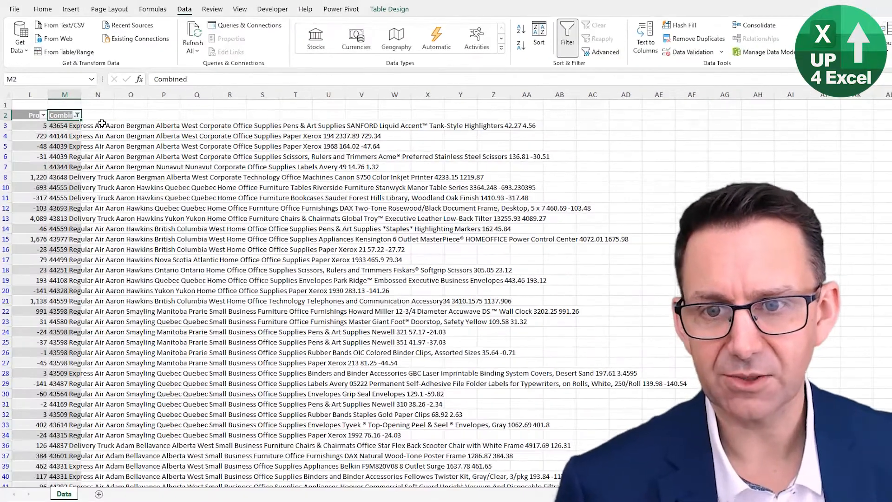
Step: Examine where the word office occurs across the columns of the filtered rows, starting from the first column
key(ctrl+Left)
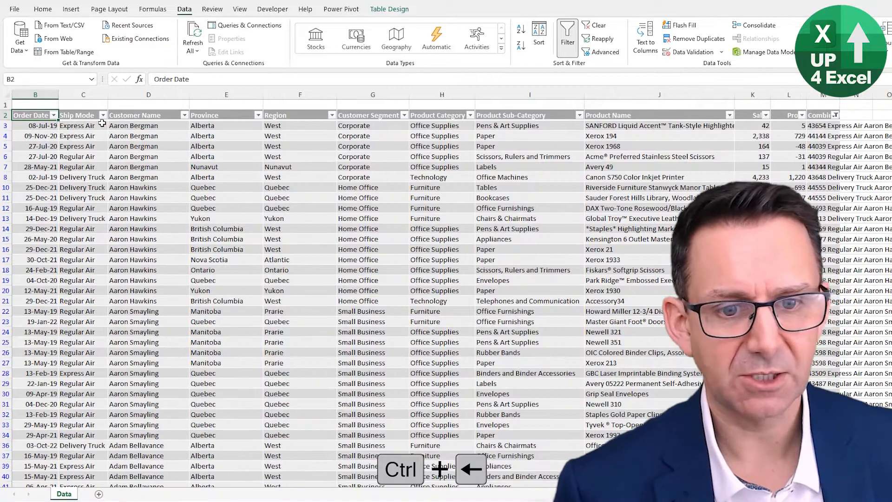
click(379, 239)
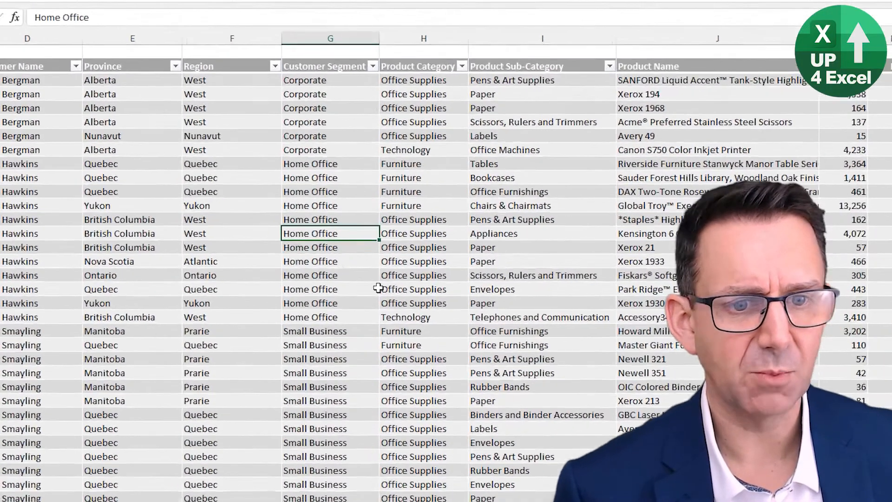
click(420, 235)
click(322, 119)
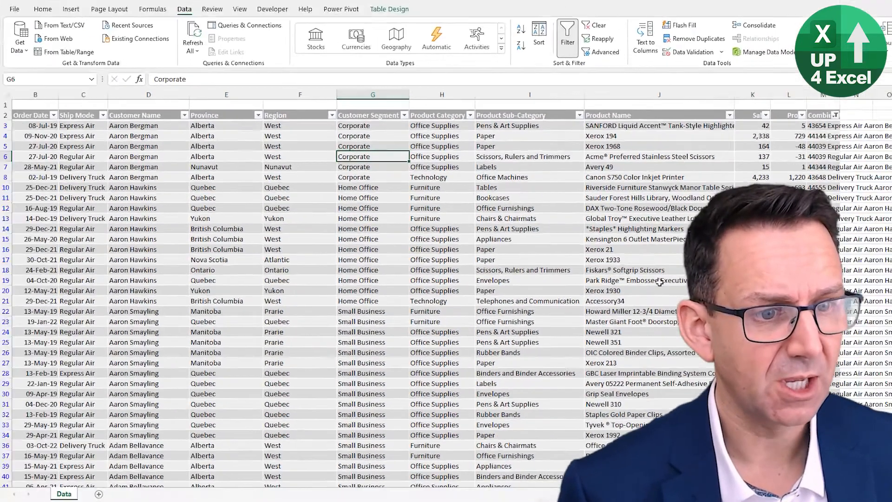
click(703, 290)
click(525, 338)
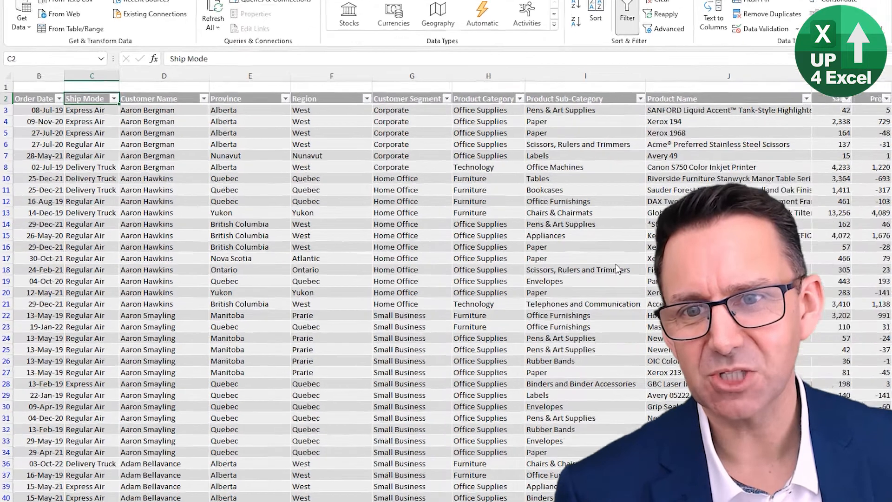
Step: View the Text Filters options for the Ship Mode column and close them without applying a filter
key(alt+Down)
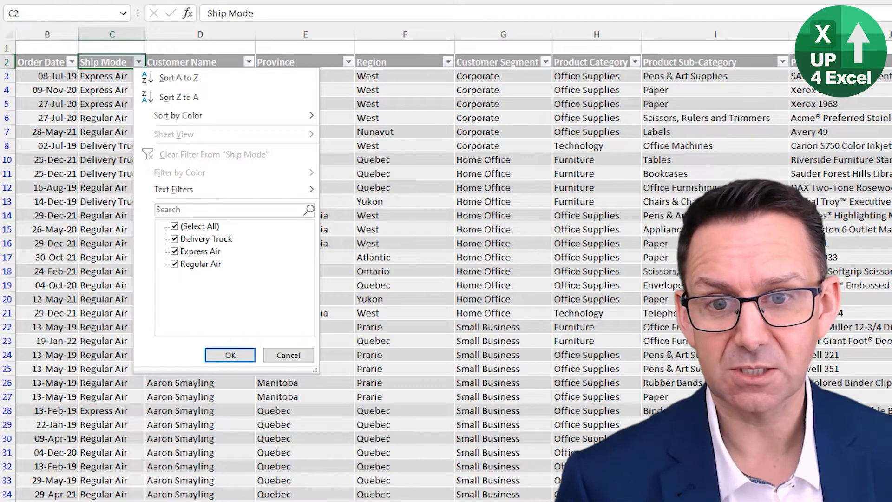
key(f)
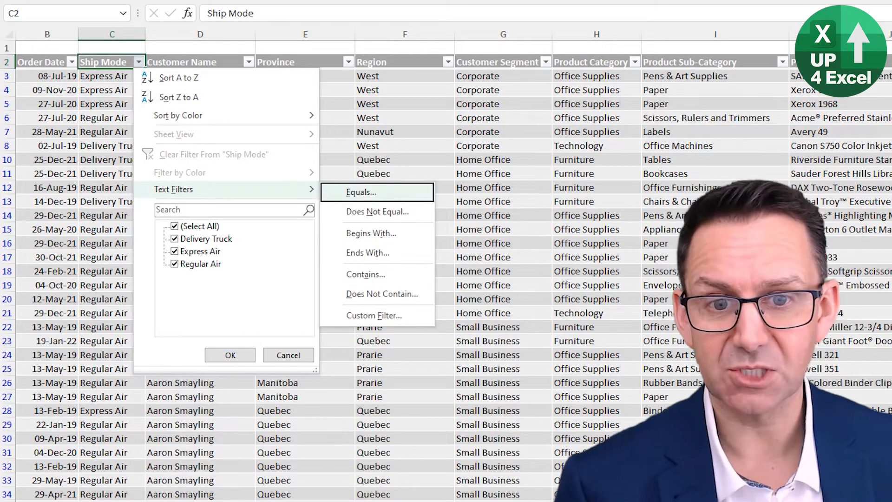
key(Escape)
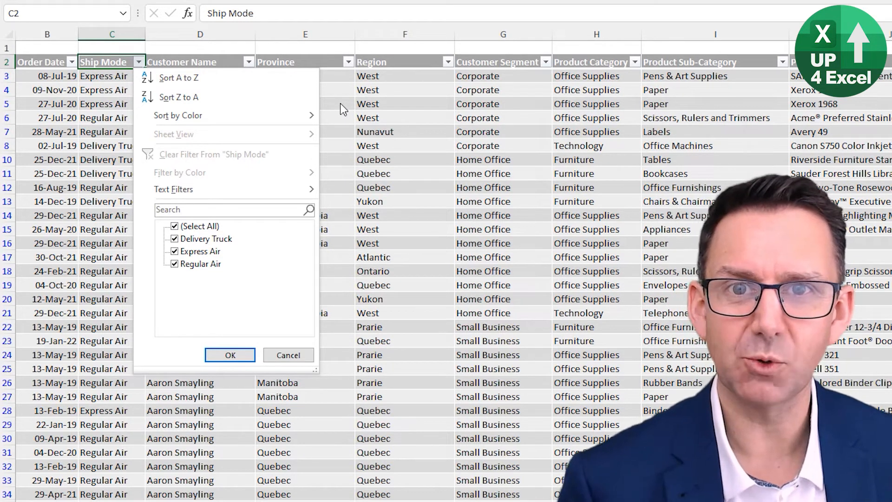
key(Escape)
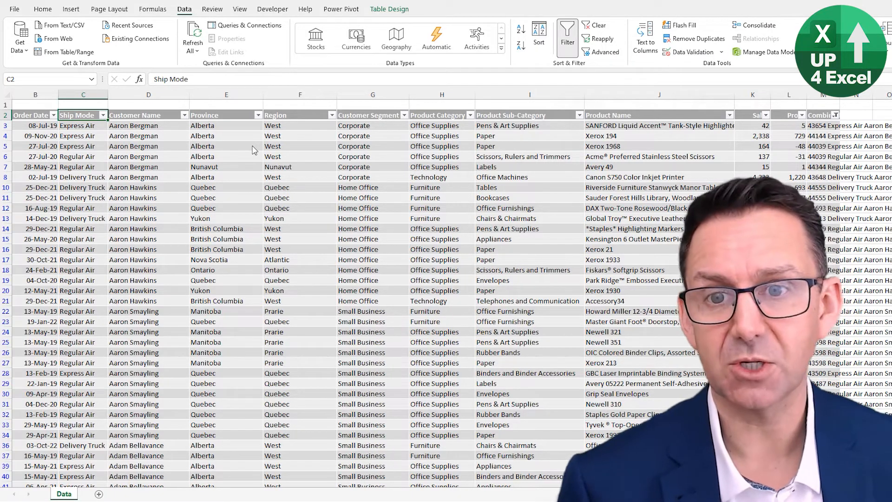
Step: Turn the table's filtering off and back on to remove the filter from the Combined column
key(ctrl+shift+l)
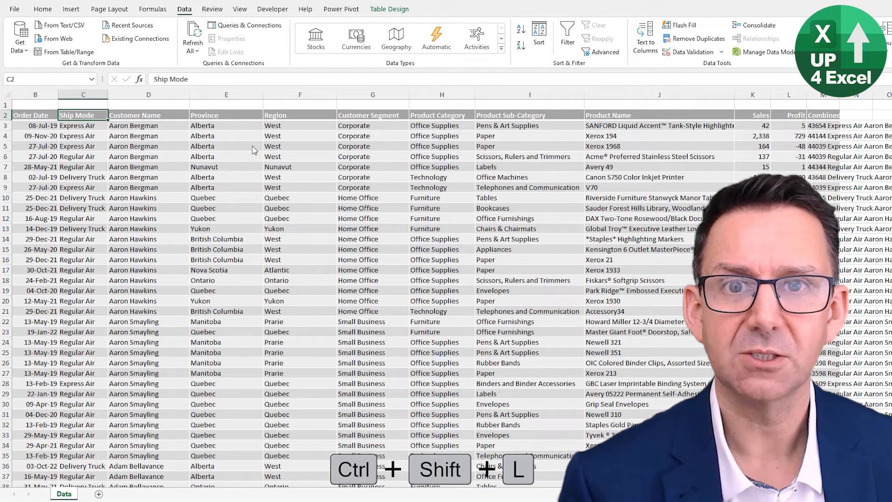
key(ctrl+shift+l)
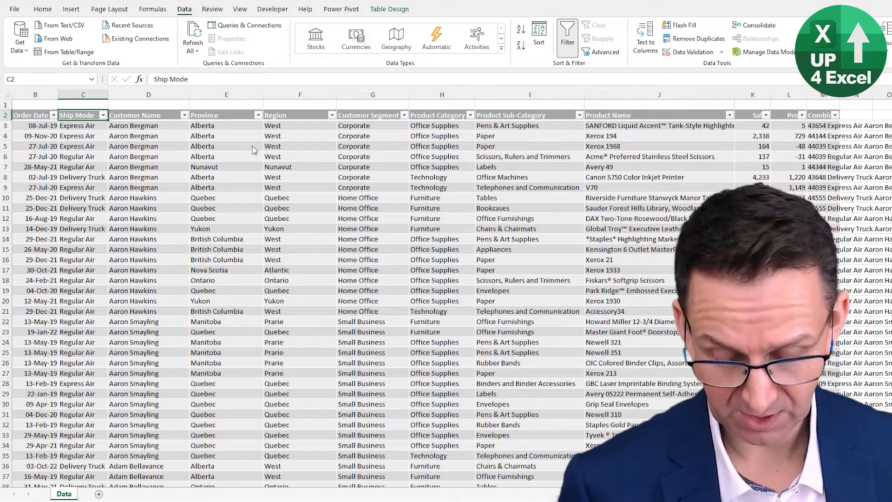
Step: Check the search field among the Ship Mode filter options, close them unchanged, and display the ribbon's access hints
key(alt+Down)
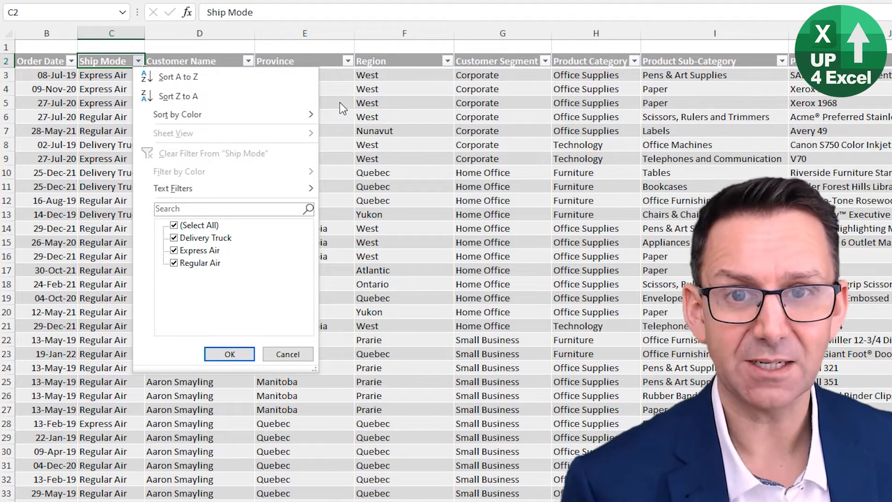
click(291, 210)
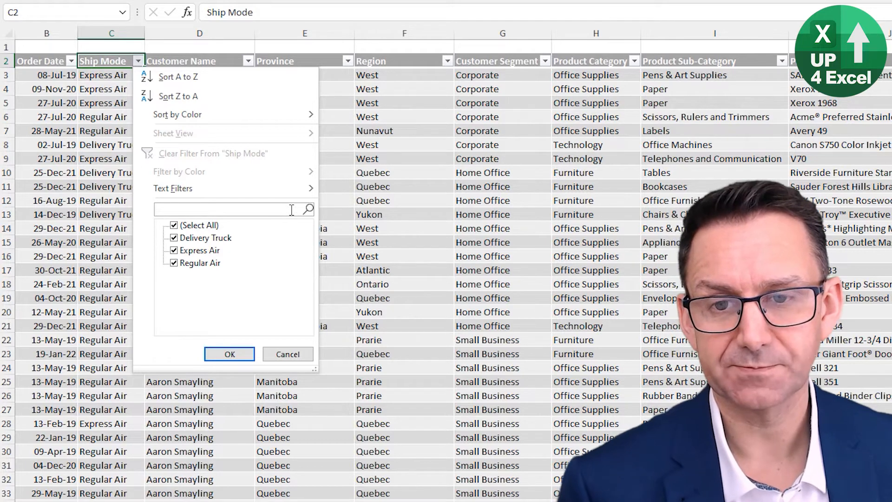
key(Escape)
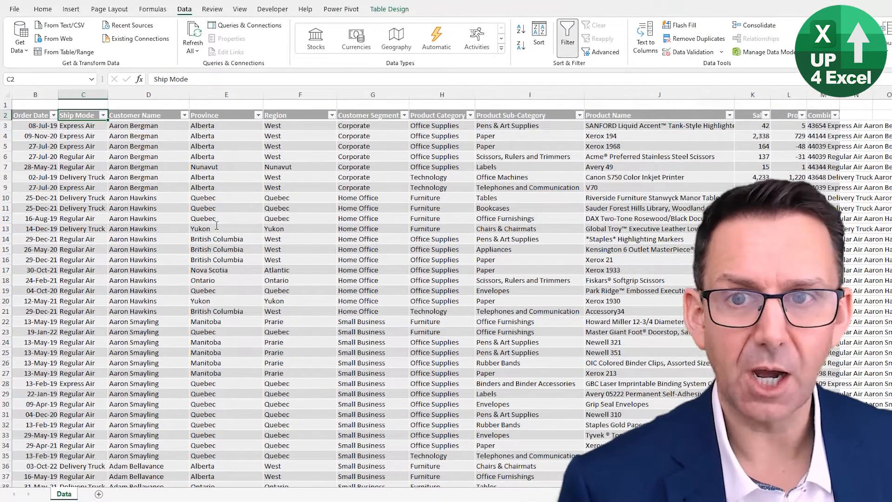
key(alt)
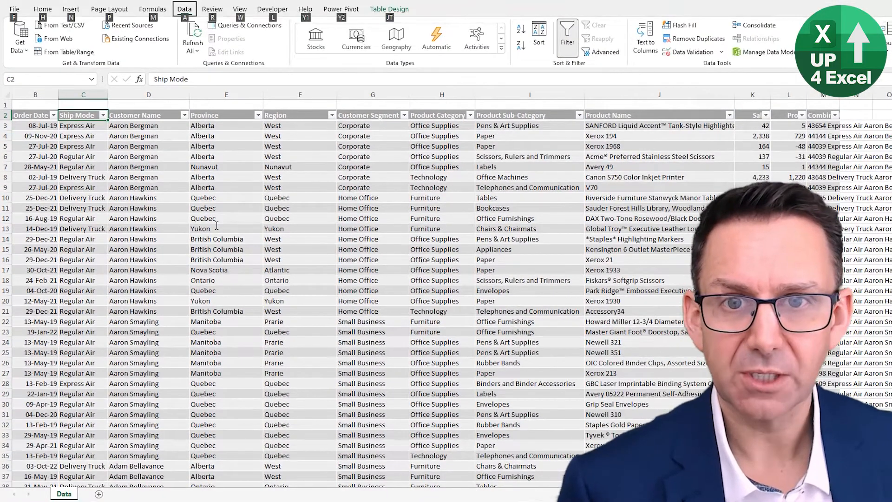